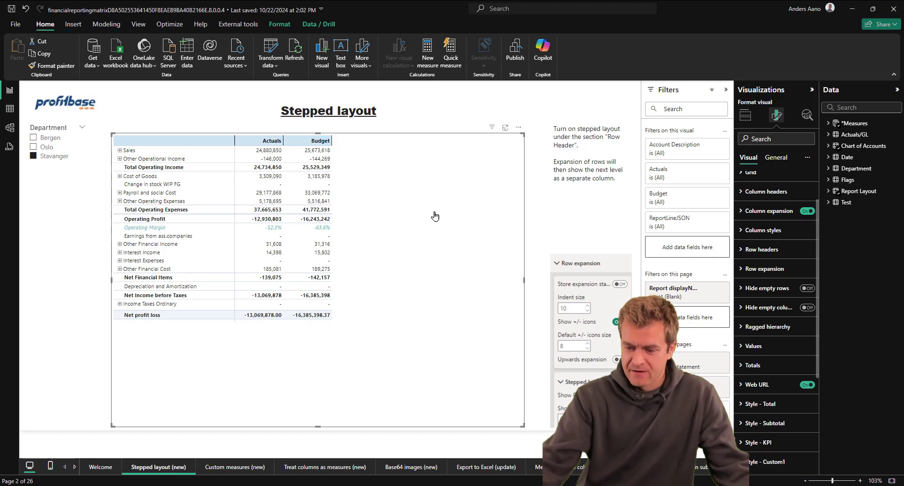
Step: Preview the default row layout by expanding the Sales row to its accounts and collapsing it again
{"action": "left_click", "coordinate": [119, 151]}
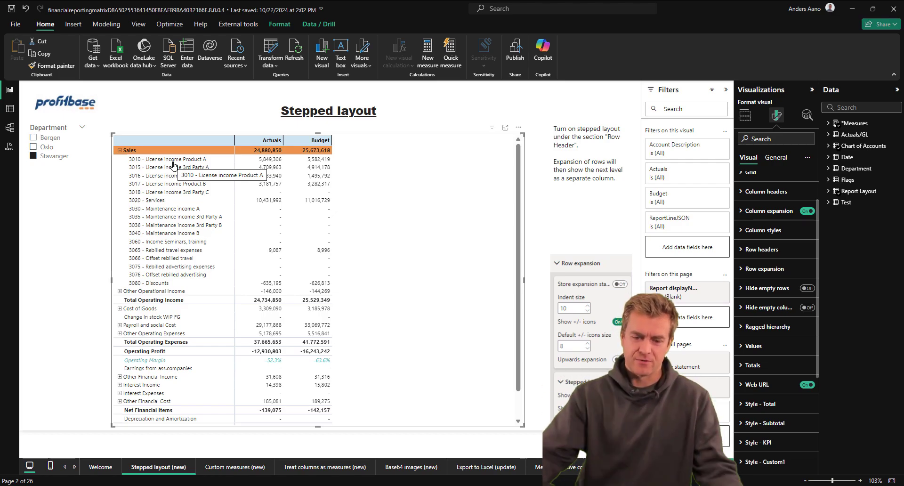
{"action": "left_click", "coordinate": [118, 151]}
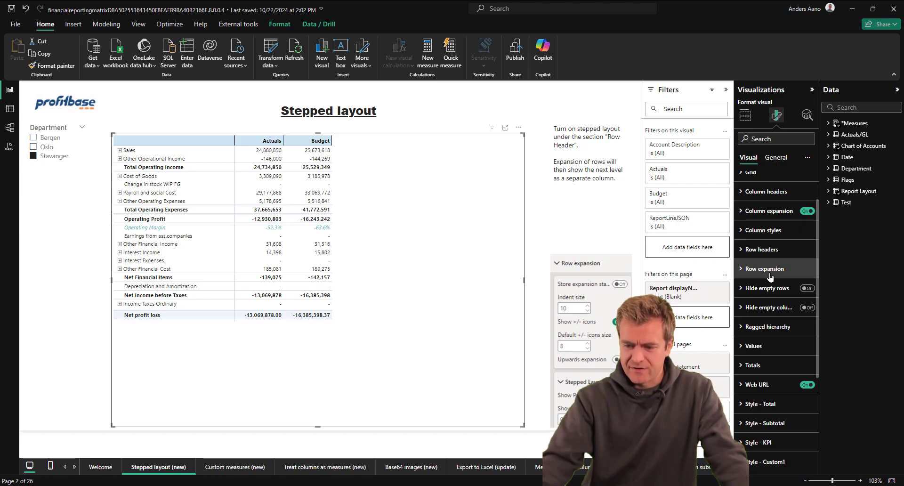
Step: Turn on Stepped Layout in the matrix's row expansion settings and expand the Sales row
{"action": "left_click", "coordinate": [786, 273]}
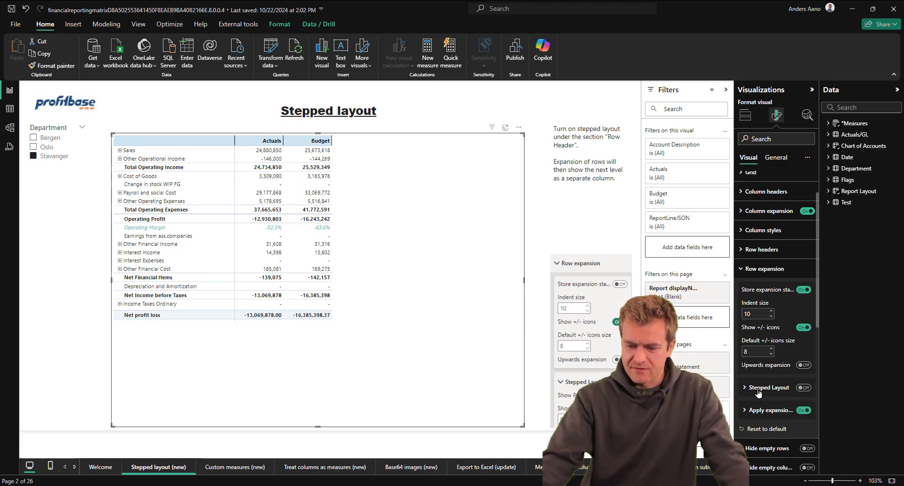
{"action": "left_click", "coordinate": [809, 392]}
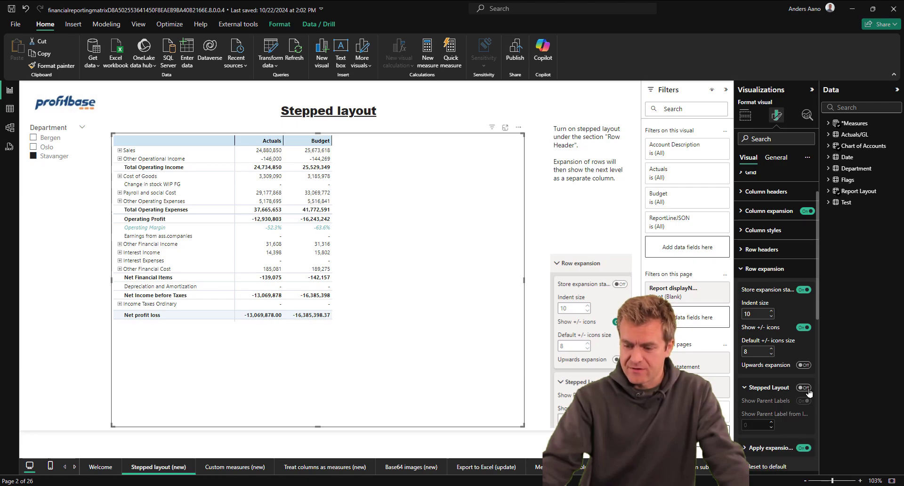
{"action": "left_click", "coordinate": [805, 388]}
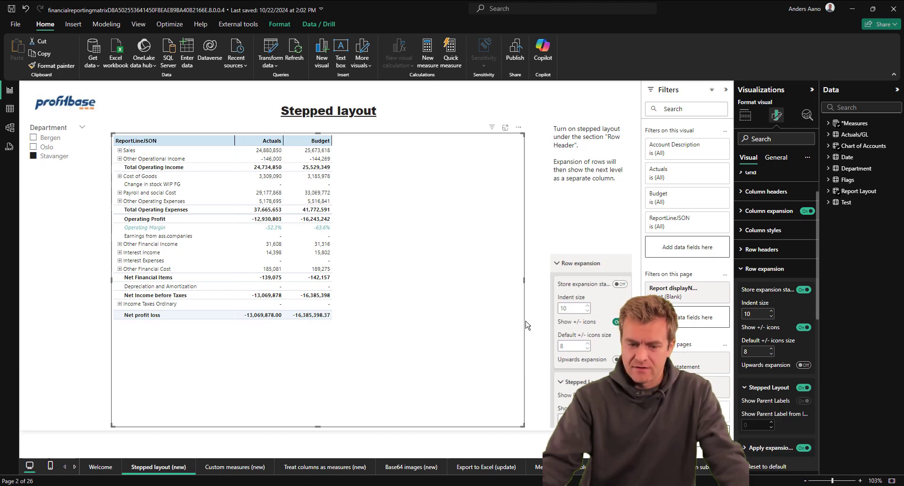
{"action": "left_click", "coordinate": [119, 151]}
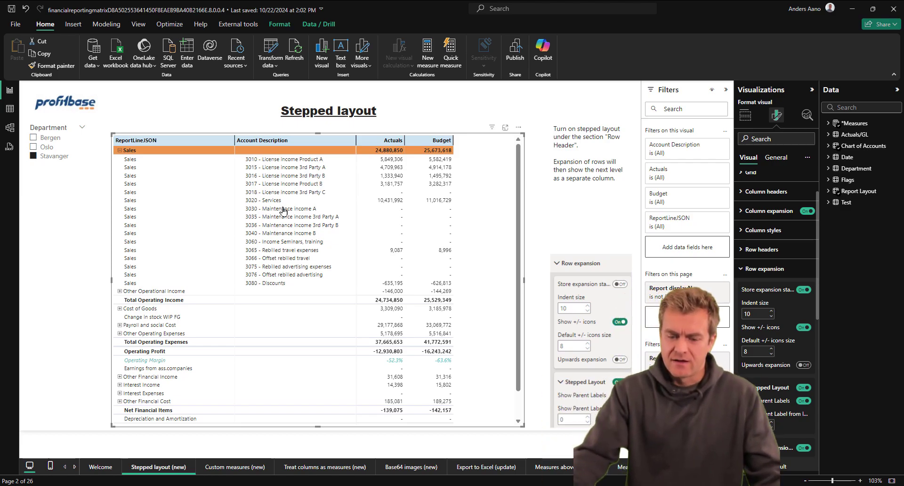
Step: Expand the Other Operational Income row with Show Parent Labels off, and switch the parent labels back on
{"action": "scroll", "coordinate": [775, 339], "scroll_direction": "down", "scroll_amount": 2}
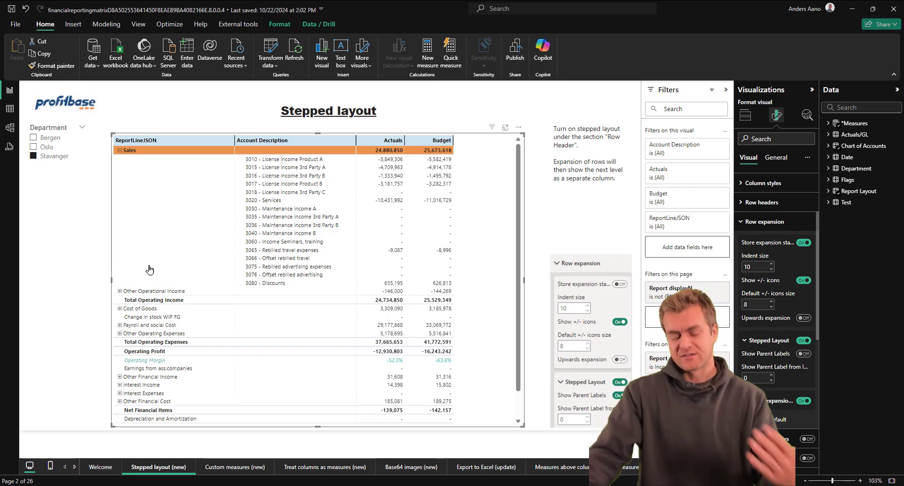
{"action": "left_click", "coordinate": [119, 291]}
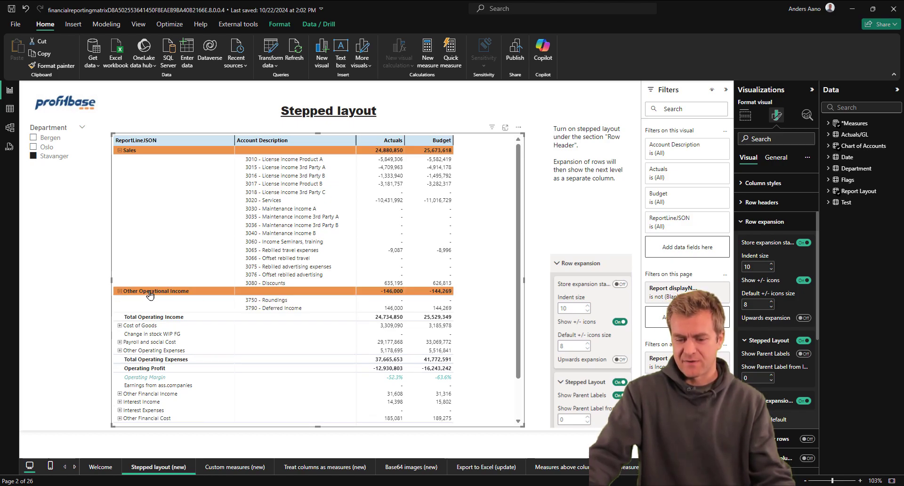
{"action": "left_click", "coordinate": [805, 354]}
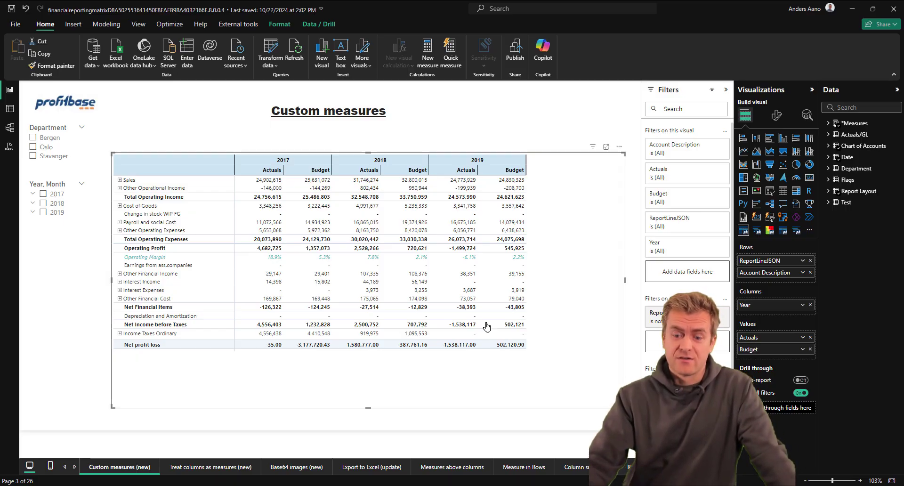
Step: Open the Custom measures matrix for editing and add a column titled Test after the 2017 Actuals column
{"action": "left_click", "coordinate": [620, 148]}
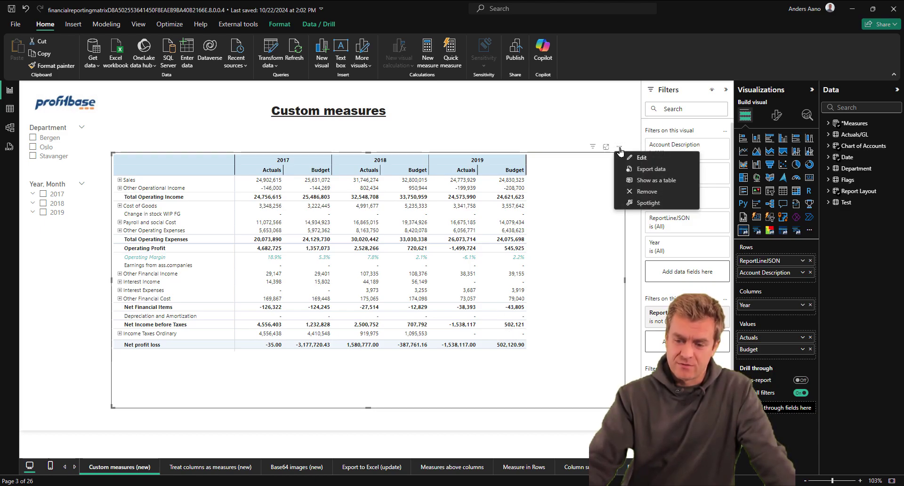
{"action": "left_click", "coordinate": [656, 179]}
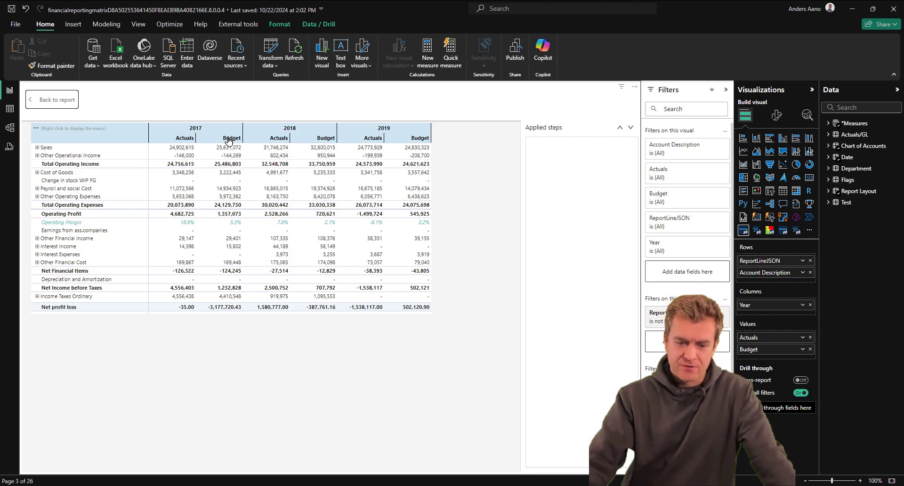
{"action": "right_click", "coordinate": [189, 142]}
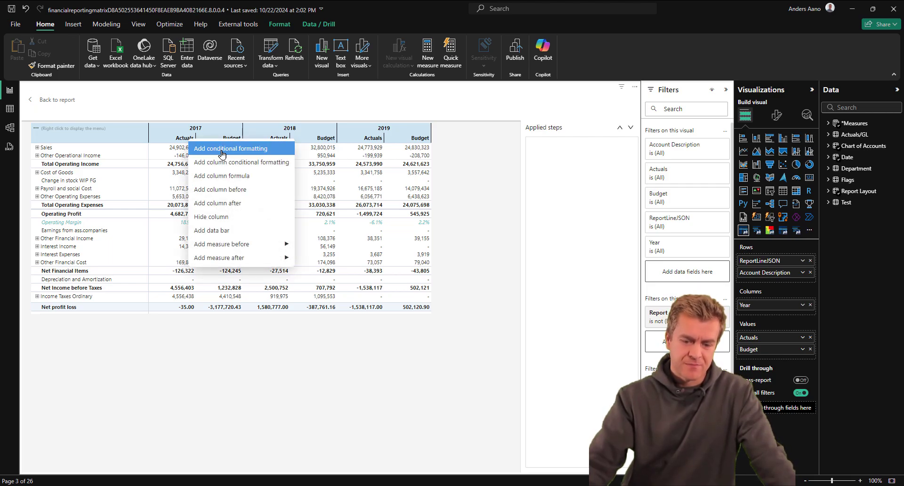
{"action": "left_click", "coordinate": [252, 208]}
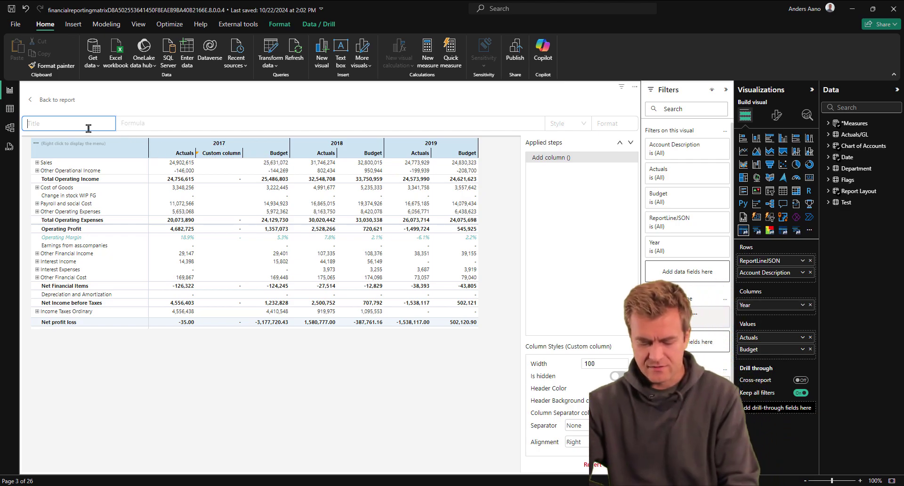
{"action": "type", "text": "Test"}
{"action": "key", "text": "Tab"}
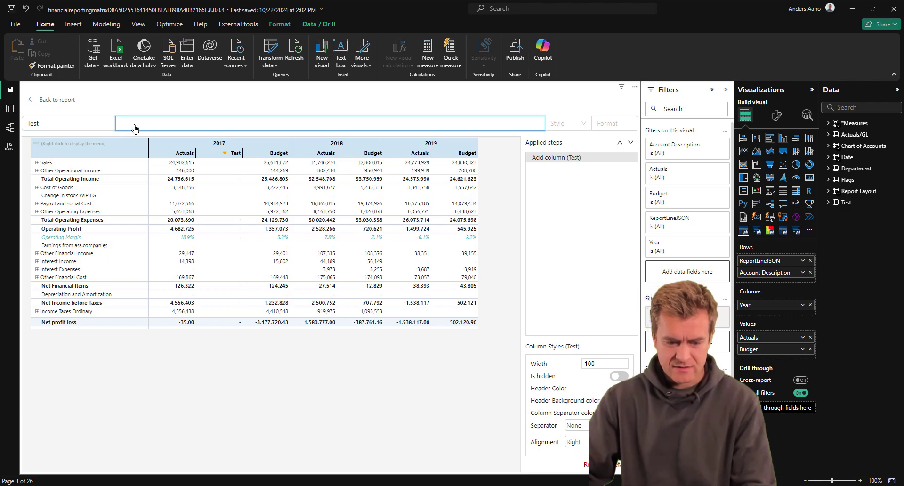
Step: Set the Test column's formula to 2017 Actuals minus 2017 Budget and return to the report
{"action": "left_click", "coordinate": [162, 154]}
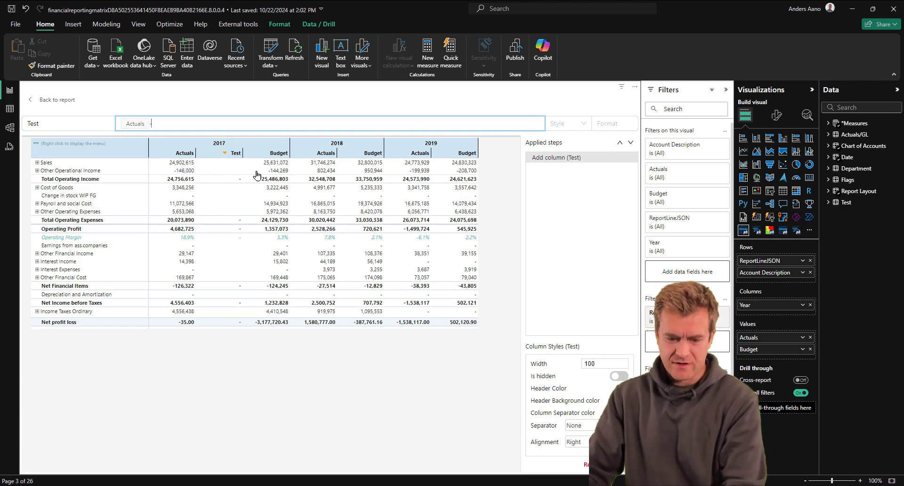
{"action": "type", "text": "-"}
{"action": "left_click", "coordinate": [272, 164]}
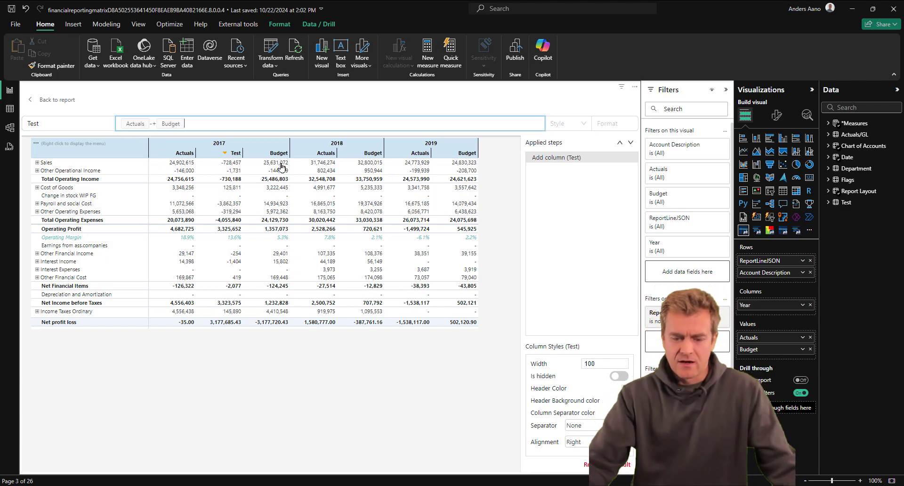
{"action": "left_click", "coordinate": [57, 99]}
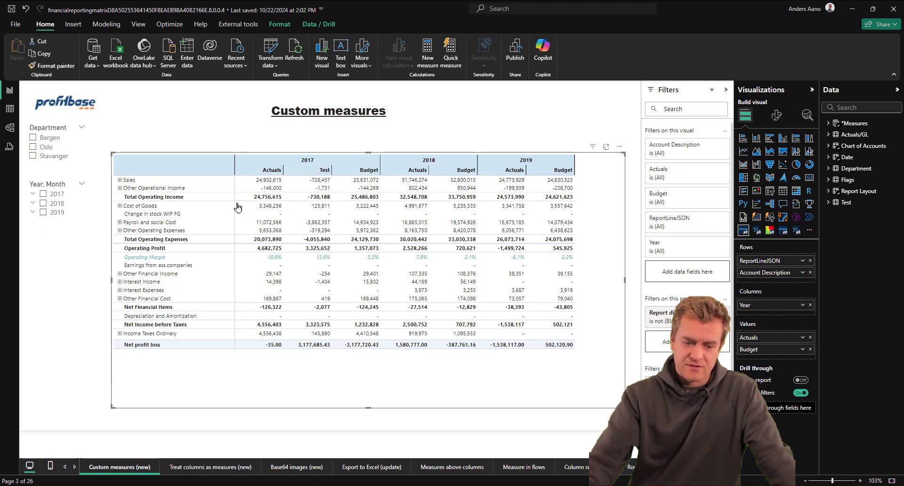
Step: Check the custom column under different years by filtering the matrix with the year slicer, and clear the selection
{"action": "left_click", "coordinate": [43, 212]}
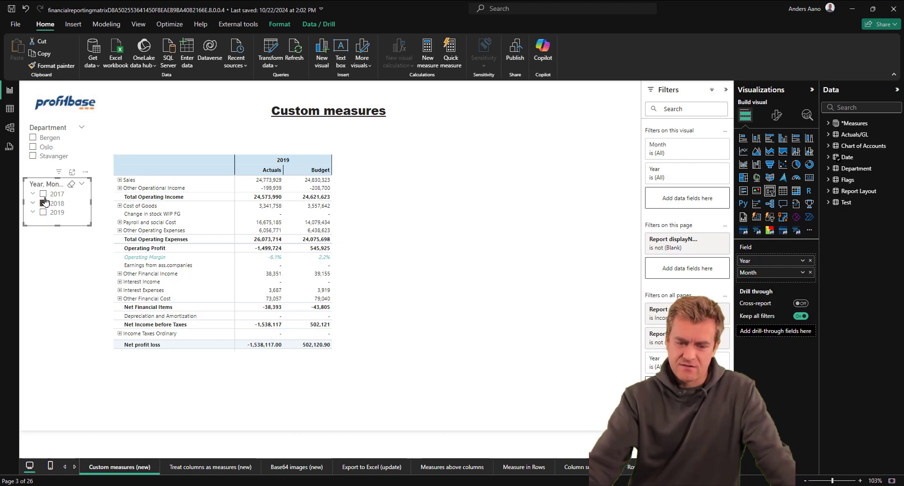
{"action": "left_click", "coordinate": [44, 195]}
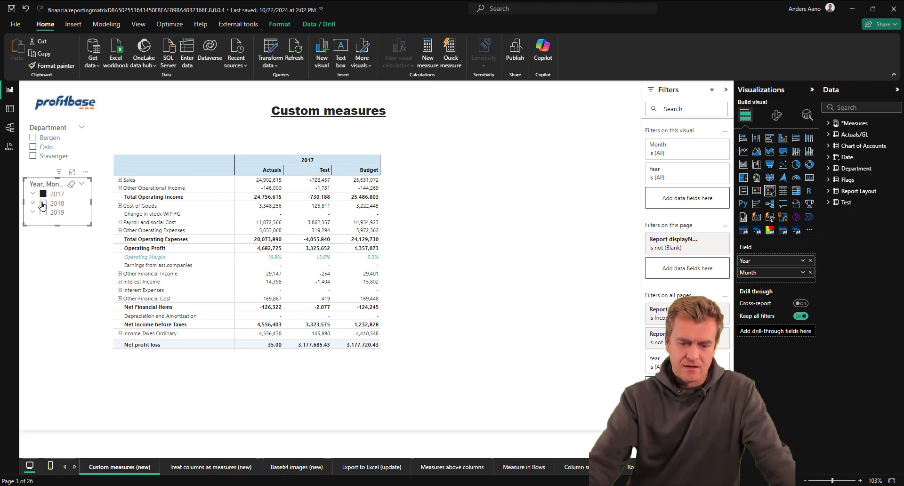
{"action": "left_click", "coordinate": [43, 206]}
{"action": "left_click", "coordinate": [473, 205]}
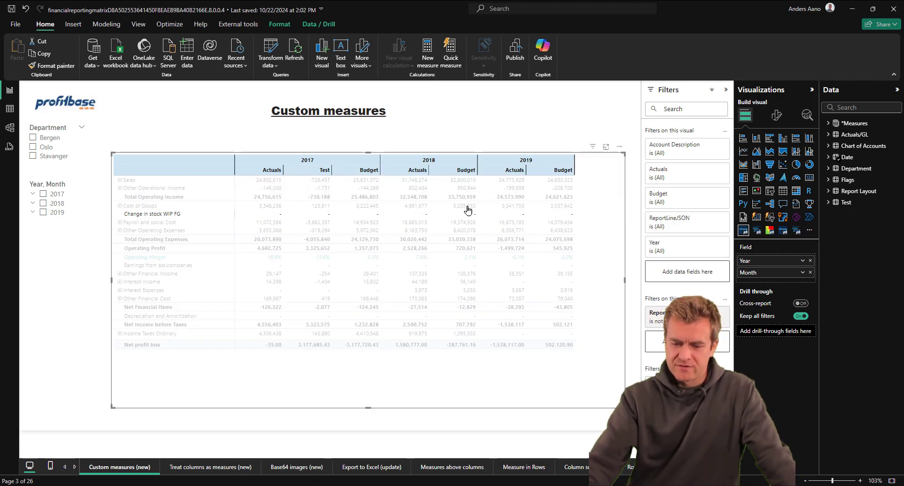
{"action": "left_click", "coordinate": [474, 206]}
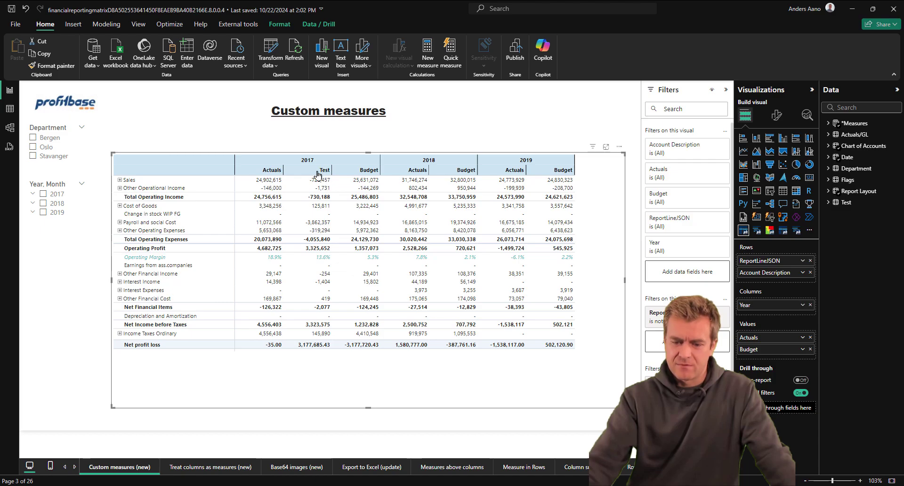
Step: Reopen the matrix for editing and delete the applied step that adds the Test column
{"action": "left_click", "coordinate": [619, 148]}
{"action": "left_click", "coordinate": [641, 157]}
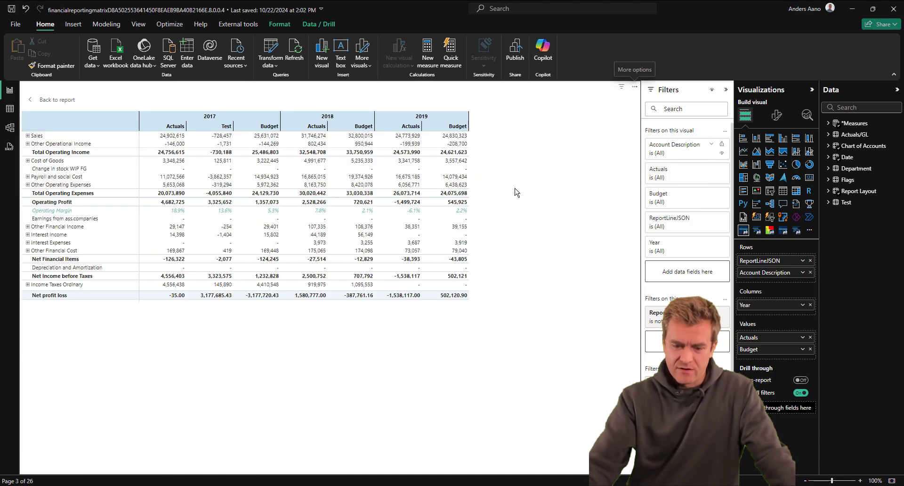
{"action": "left_click", "coordinate": [543, 150]}
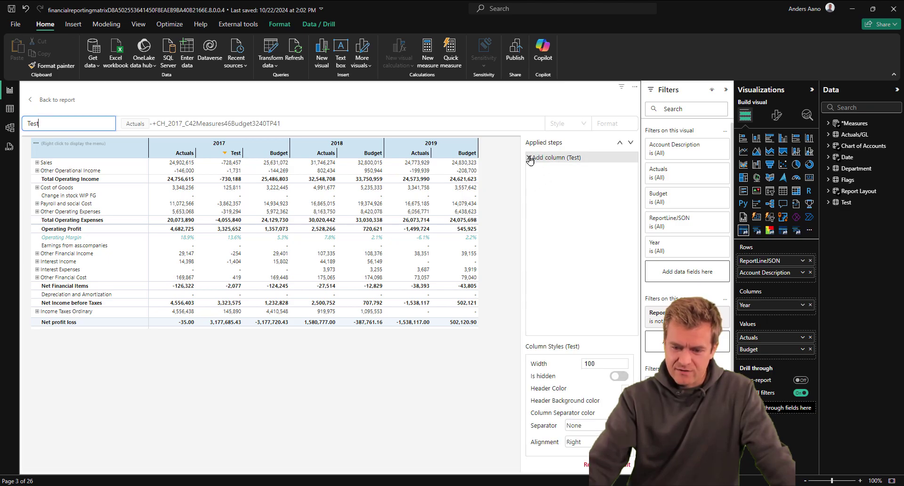
{"action": "left_click", "coordinate": [530, 160]}
Step: Add a quick calculation measure after the 2017 Budget column and title it Test
{"action": "right_click", "coordinate": [226, 140]}
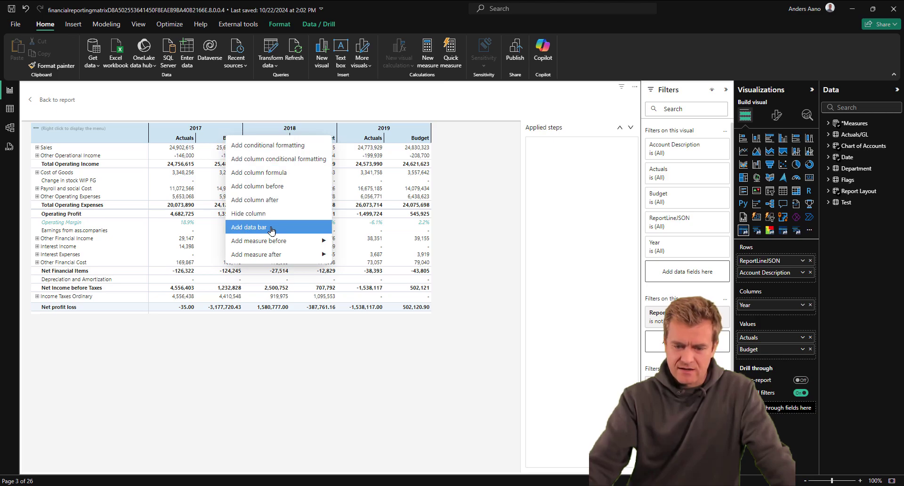
{"action": "mouse_move", "coordinate": [292, 243]}
{"action": "mouse_move", "coordinate": [275, 254]}
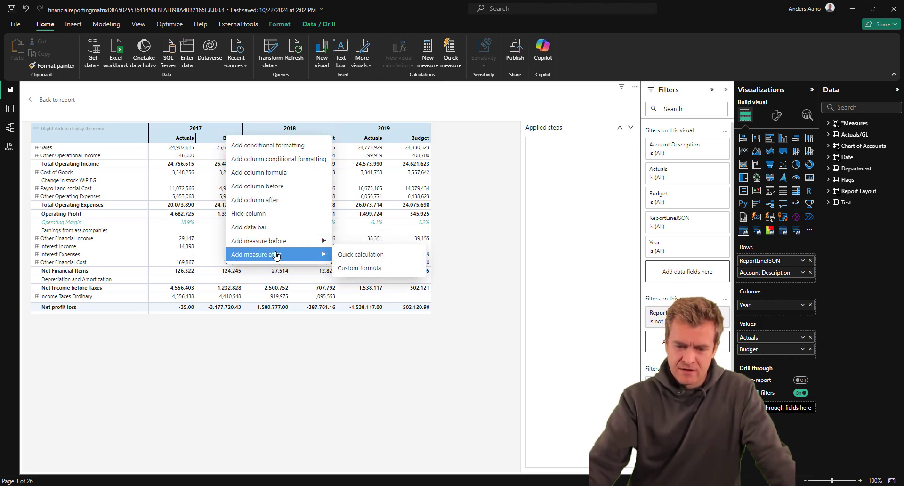
{"action": "left_click", "coordinate": [391, 261]}
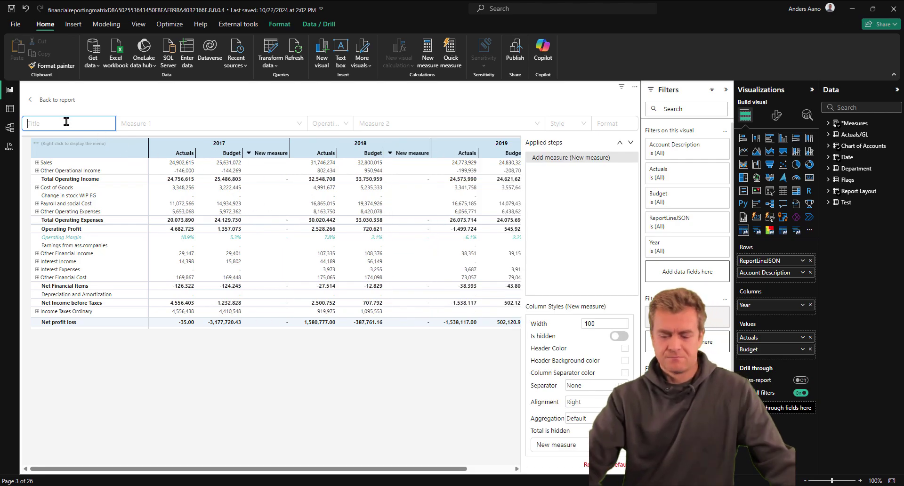
{"action": "type", "text": "Test"}
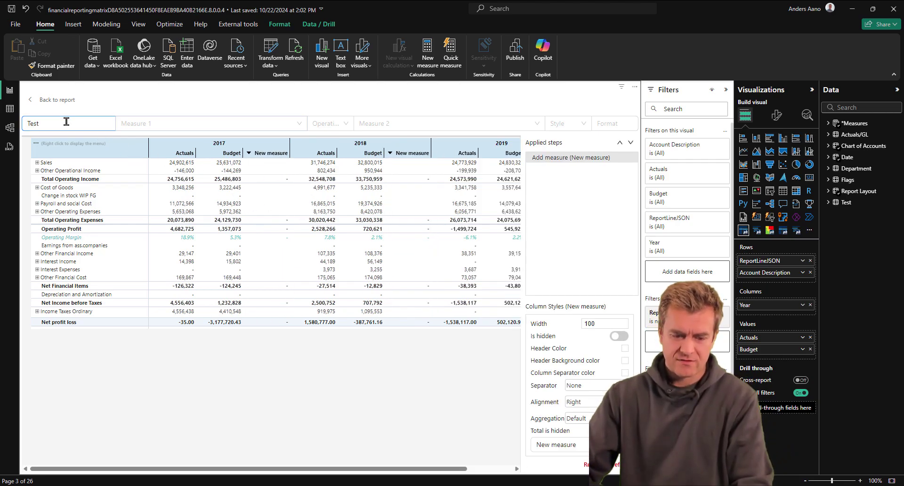
Step: Define the Test measure as Actuals minus Budget
{"action": "left_click", "coordinate": [162, 125]}
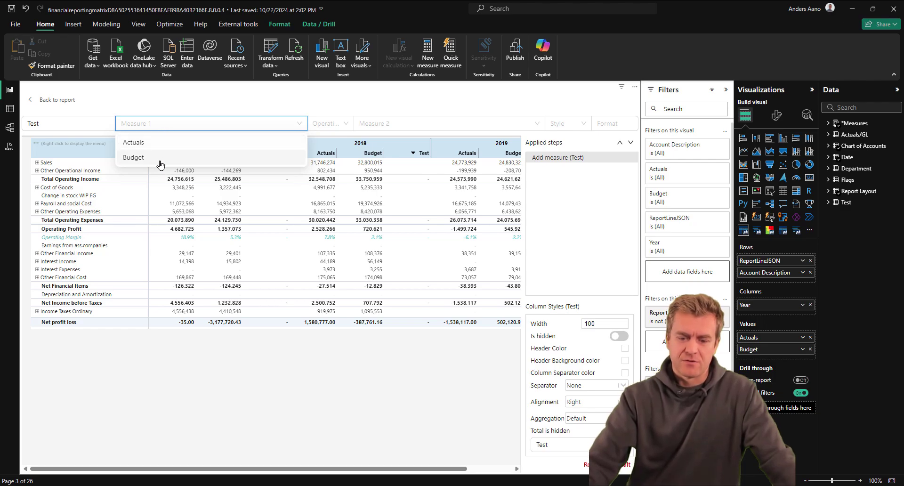
{"action": "left_click", "coordinate": [185, 142]}
{"action": "left_click", "coordinate": [340, 125]}
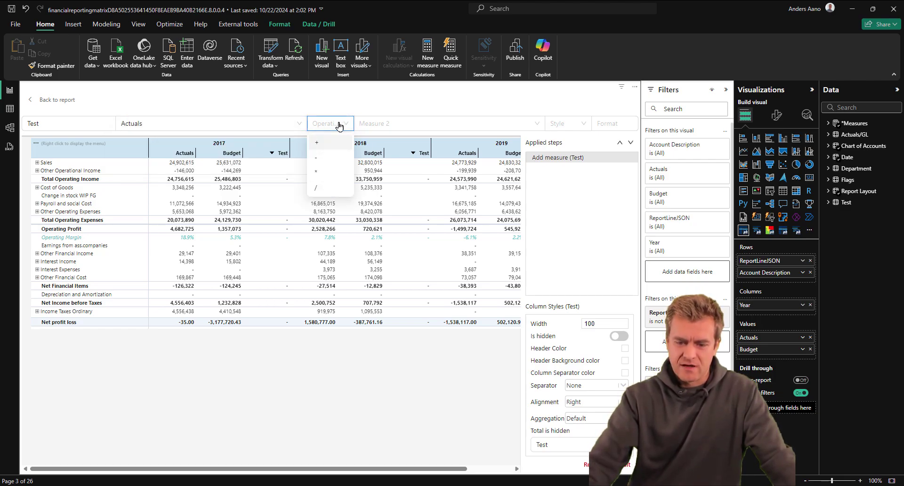
{"action": "left_click", "coordinate": [324, 159]}
{"action": "left_click", "coordinate": [380, 124]}
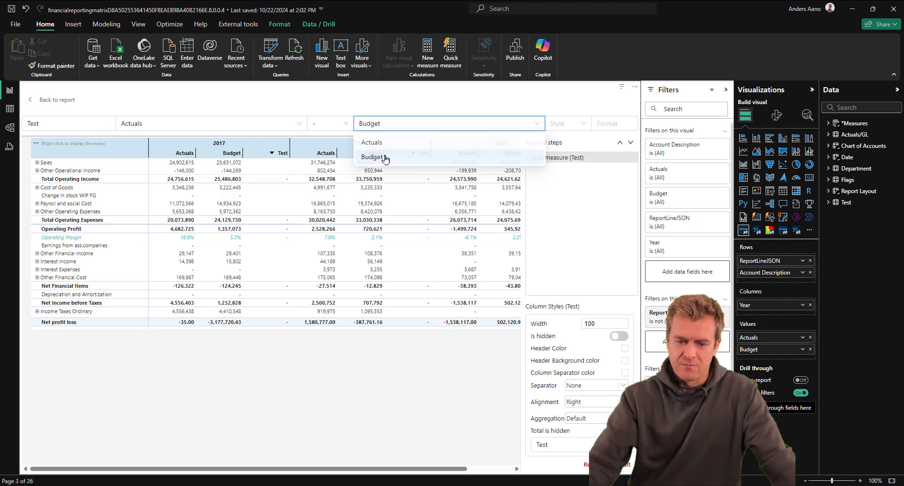
{"action": "left_click", "coordinate": [383, 156]}
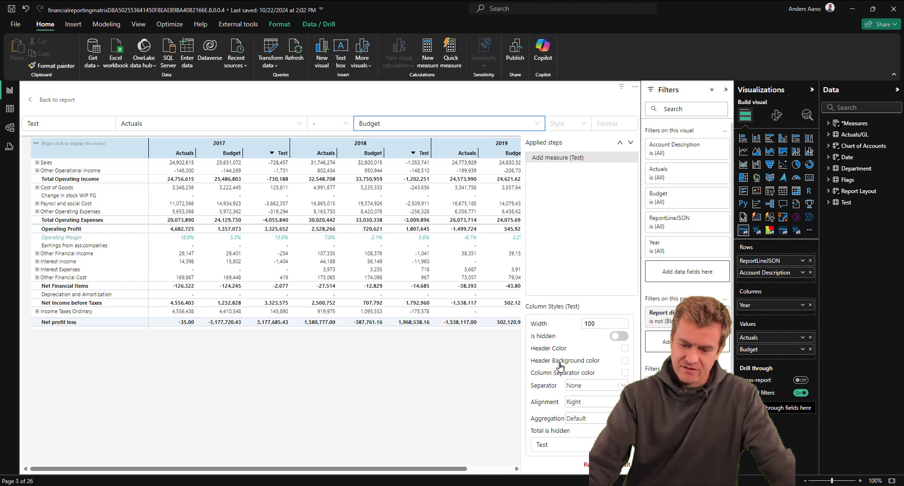
Step: Set the Test measure's header background color to light blue AAD2E9 and return to the report
{"action": "left_click", "coordinate": [625, 361]}
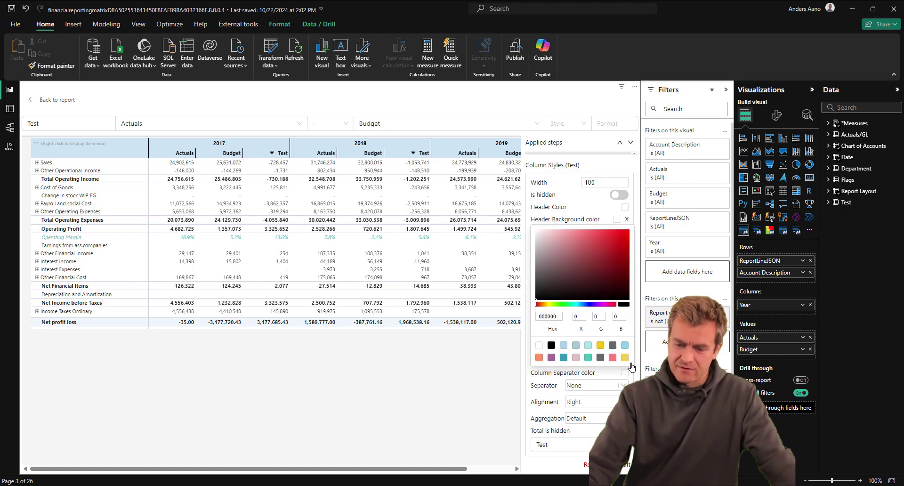
{"action": "left_click", "coordinate": [564, 347]}
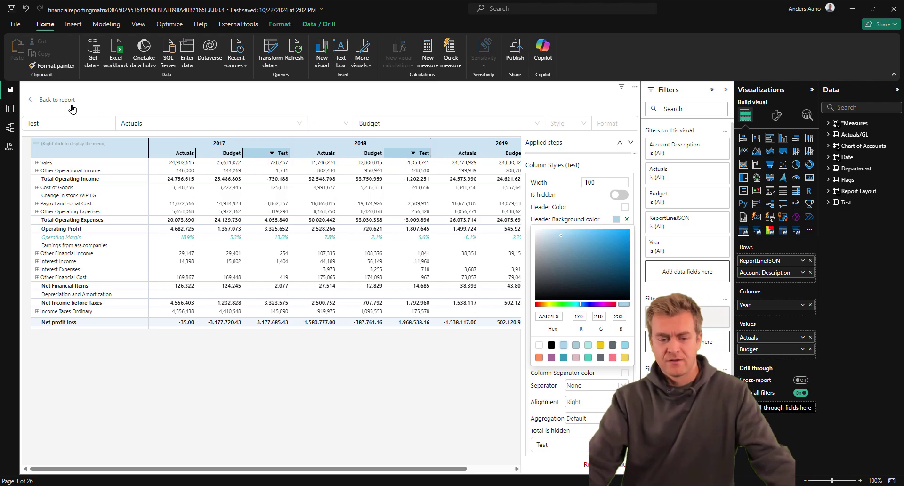
{"action": "left_click", "coordinate": [57, 99]}
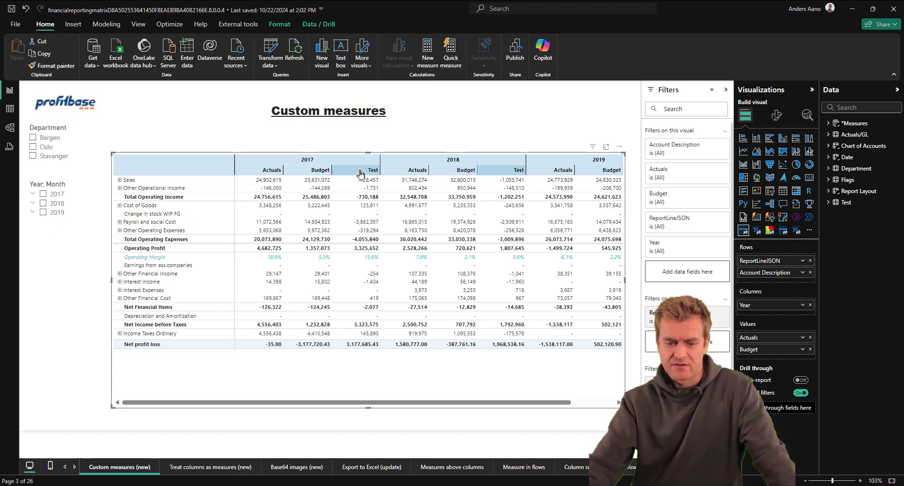
Step: Filter the report by 2018 and 2019 in the Year, Month slicer, ending with only 2017 selected
{"action": "left_click", "coordinate": [44, 215]}
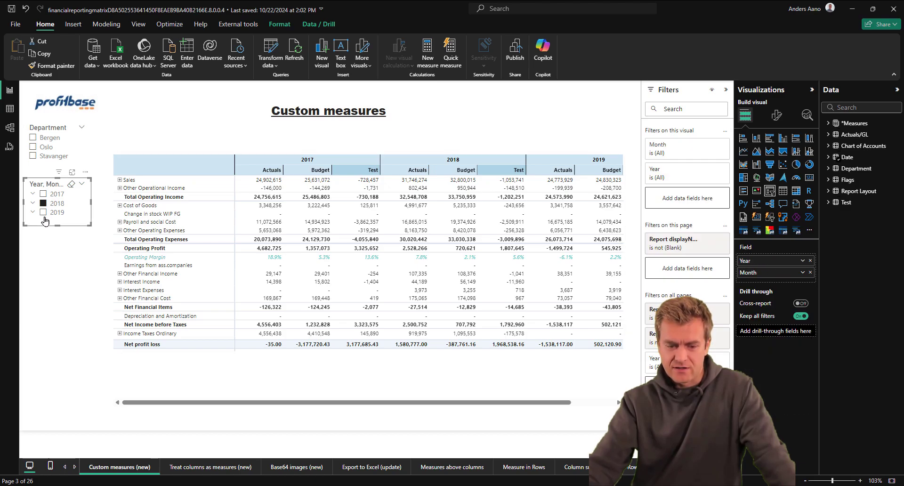
{"action": "left_click", "coordinate": [44, 212]}
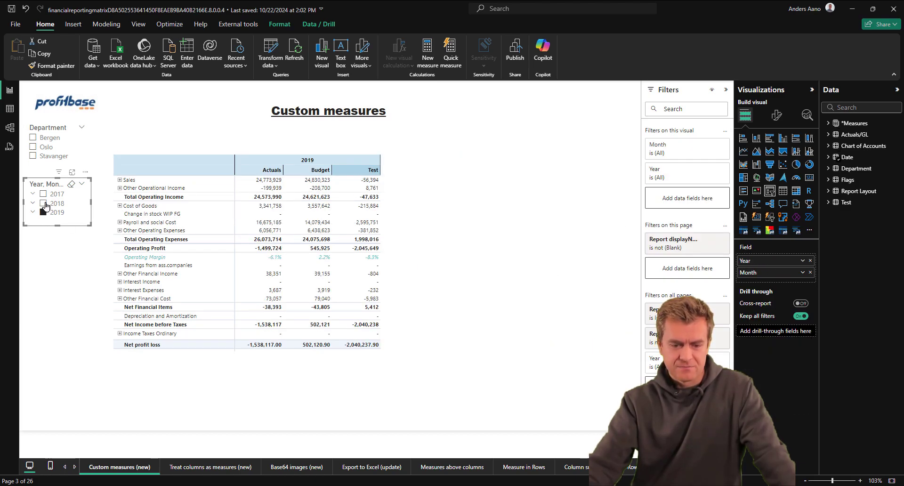
{"action": "left_click", "coordinate": [44, 204]}
{"action": "left_click", "coordinate": [43, 196]}
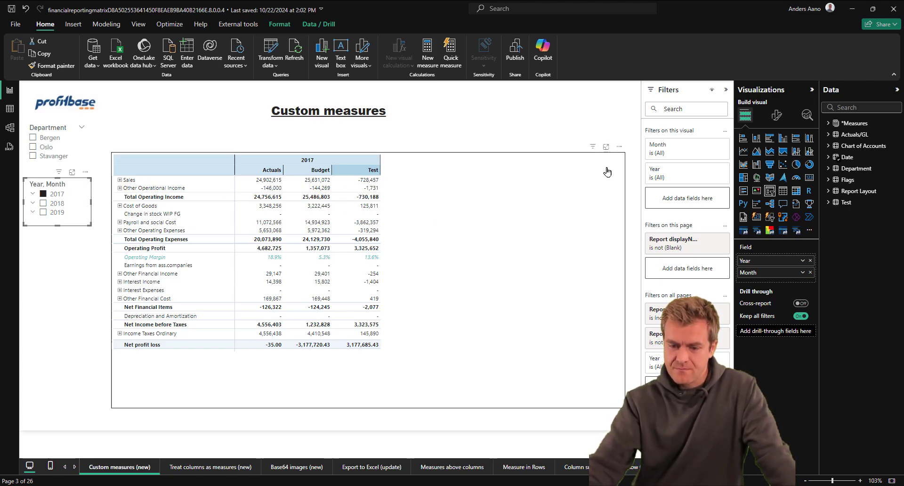
Step: Open the Custom measures matrix for editing and delete the applied step that adds the Test measure
{"action": "left_click", "coordinate": [619, 147]}
{"action": "left_click", "coordinate": [625, 158]}
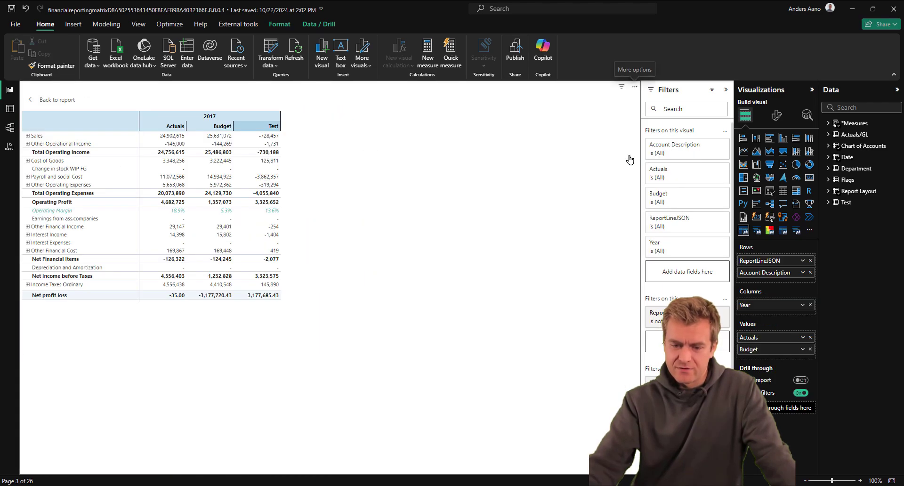
{"action": "left_click", "coordinate": [565, 142]}
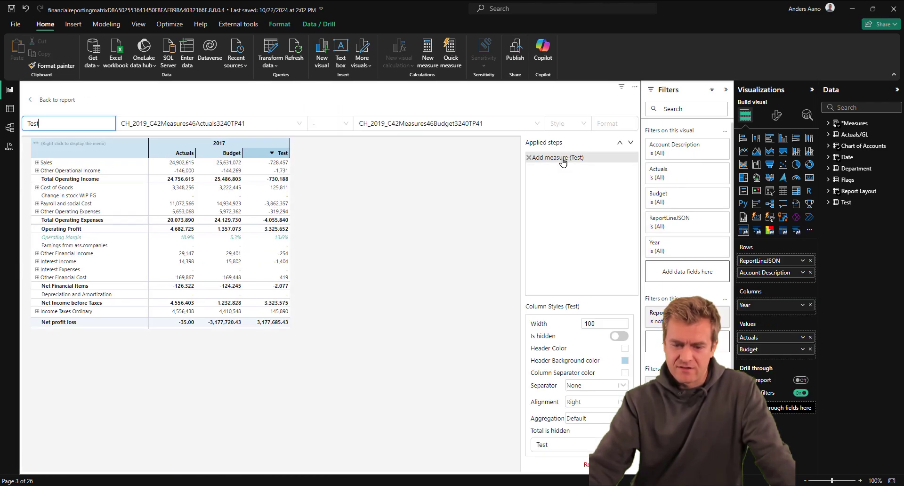
{"action": "left_click", "coordinate": [528, 158]}
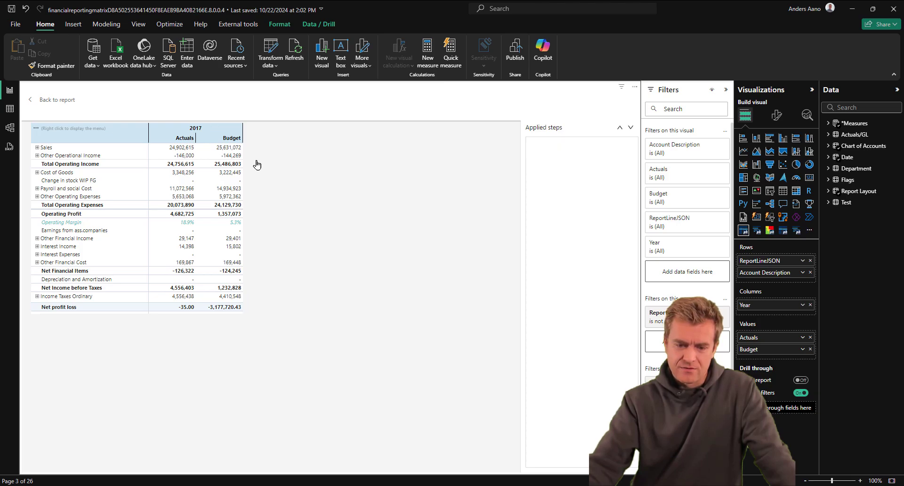
Step: Add a custom formula measure after the 2017 Budget column, titled Test and defined as Actuals - Budget
{"action": "right_click", "coordinate": [226, 144]}
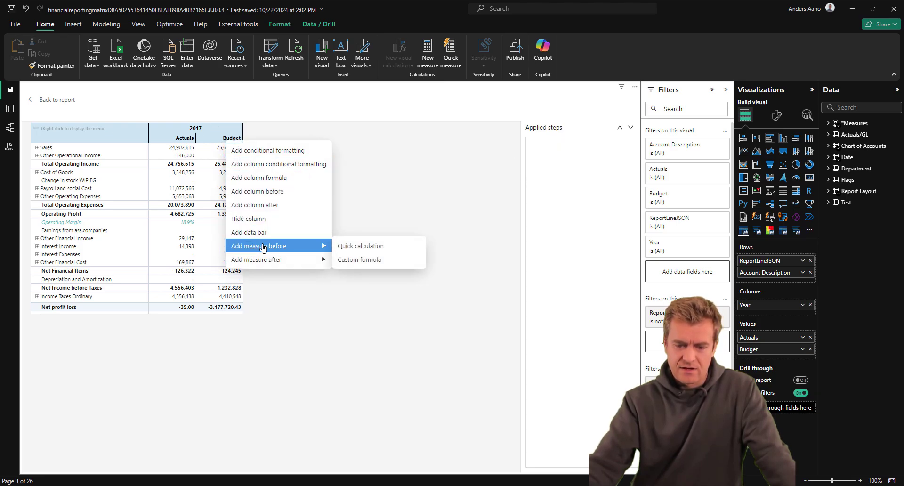
{"action": "mouse_move", "coordinate": [262, 260]}
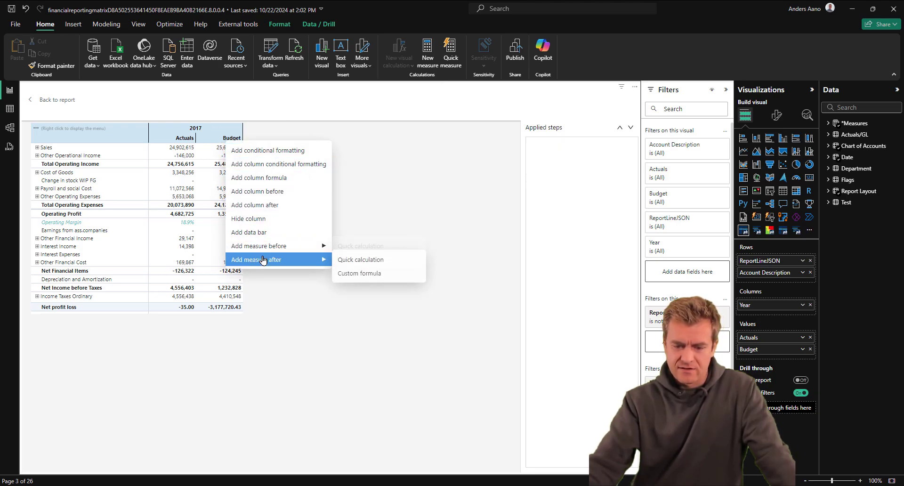
{"action": "left_click", "coordinate": [373, 278]}
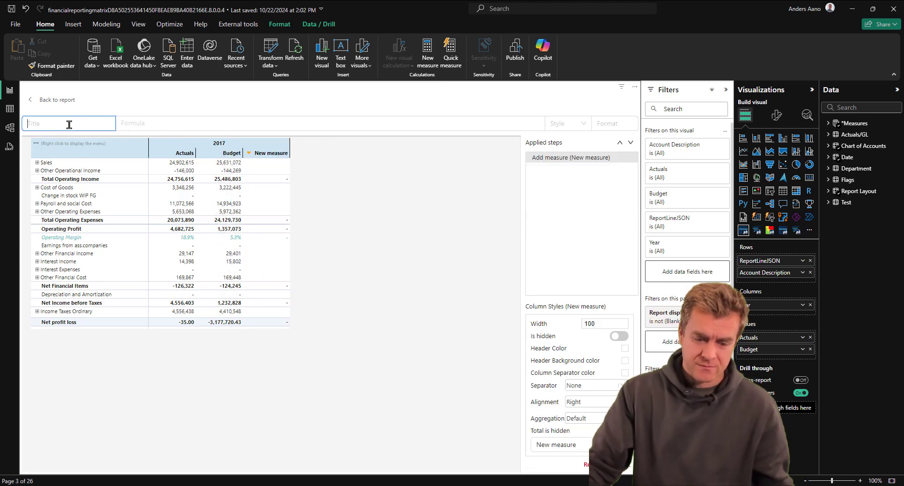
{"action": "type", "text": "Test"}
{"action": "key", "text": "Tab"}
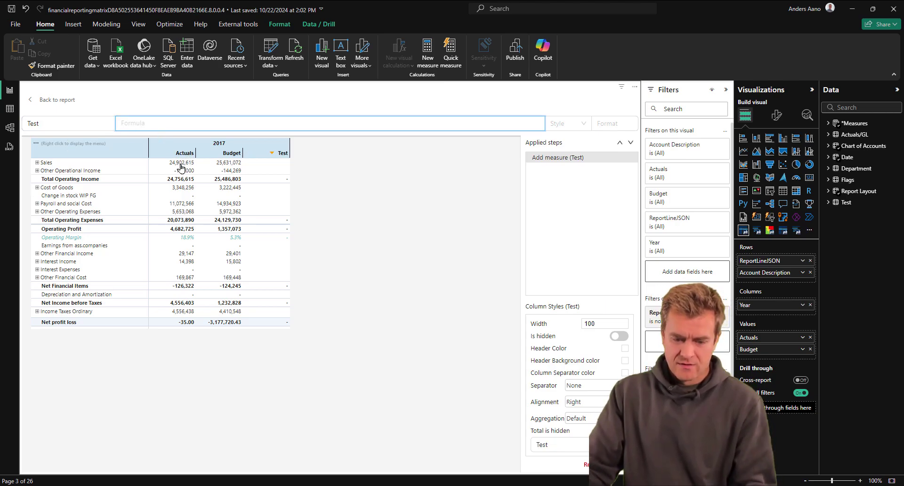
{"action": "type", "text": "Actuals - Budget"}
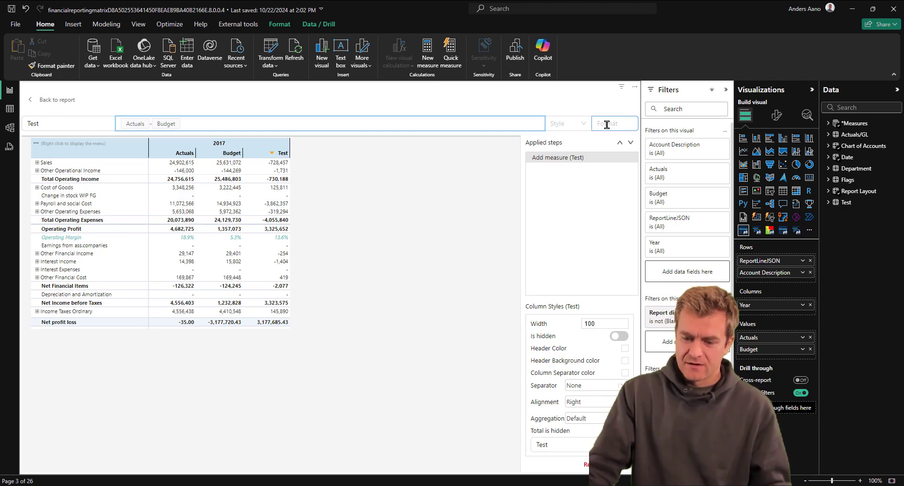
Step: Try the Subtotal and Total styles on the Test measure, clearing each one again
{"action": "left_click", "coordinate": [583, 123]}
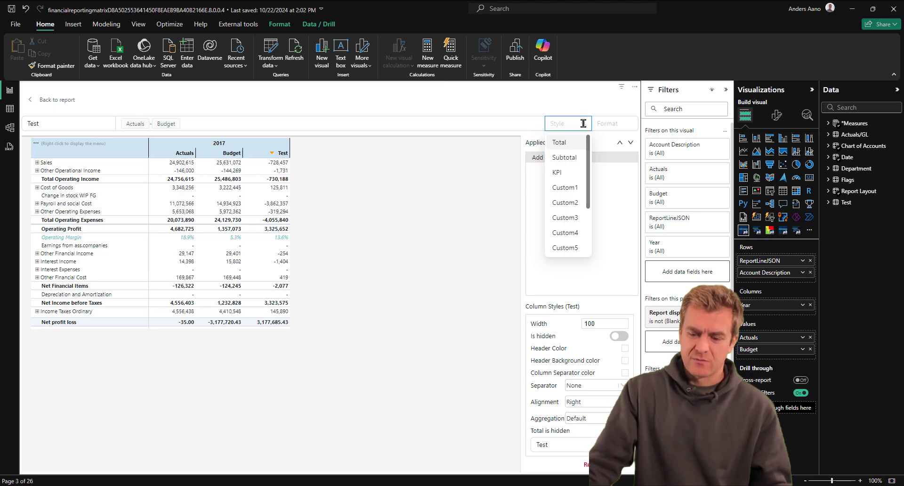
{"action": "left_click", "coordinate": [573, 160]}
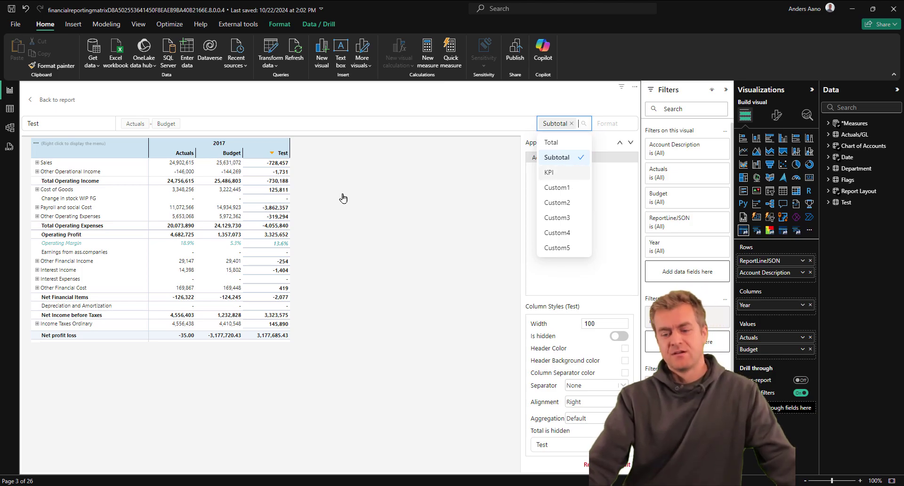
{"action": "left_click", "coordinate": [571, 124]}
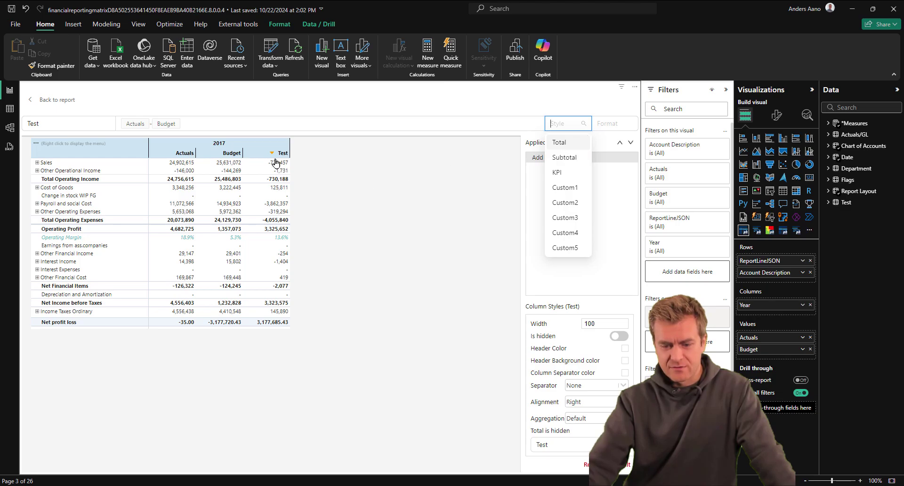
{"action": "left_click", "coordinate": [575, 143]}
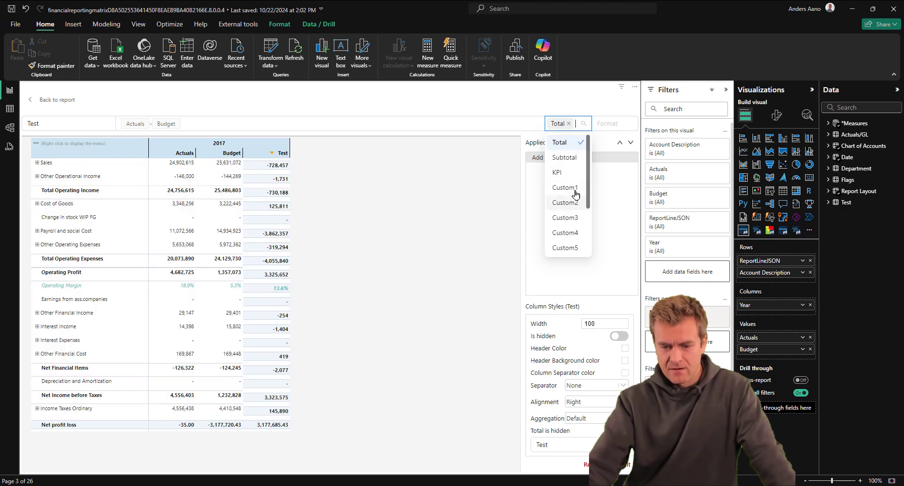
{"action": "left_click", "coordinate": [563, 143]}
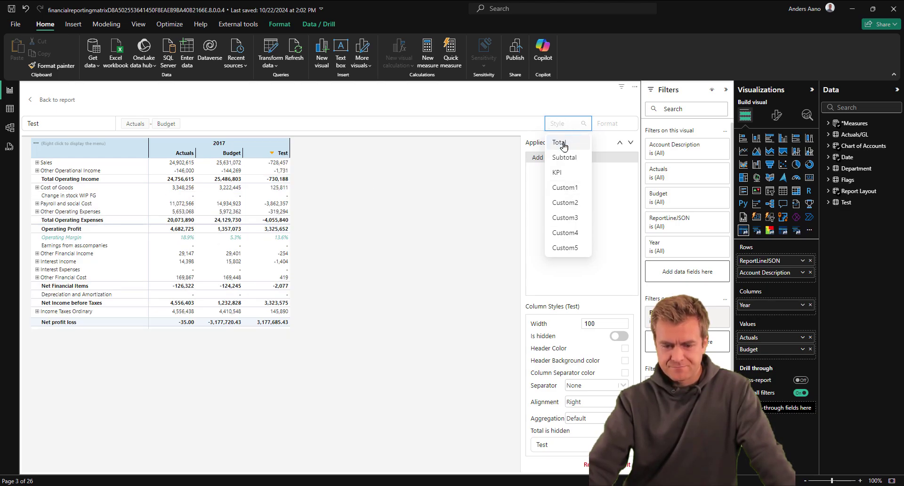
Step: Set the Test measure's number format to #,0.00
{"action": "left_click", "coordinate": [611, 123]}
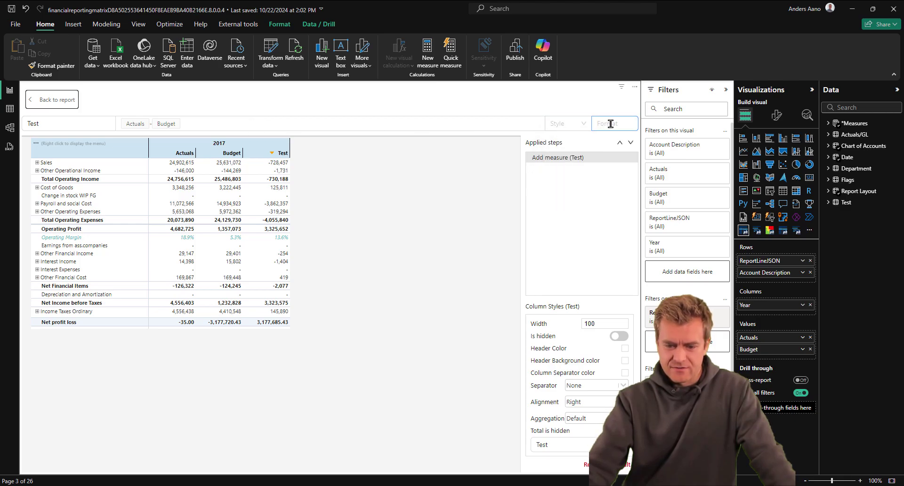
{"action": "left_click", "coordinate": [615, 124]}
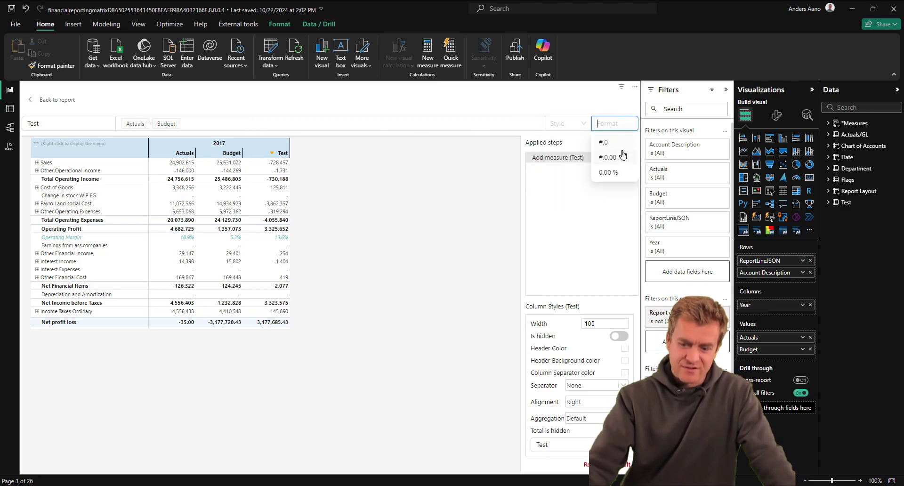
{"action": "left_click", "coordinate": [621, 158]}
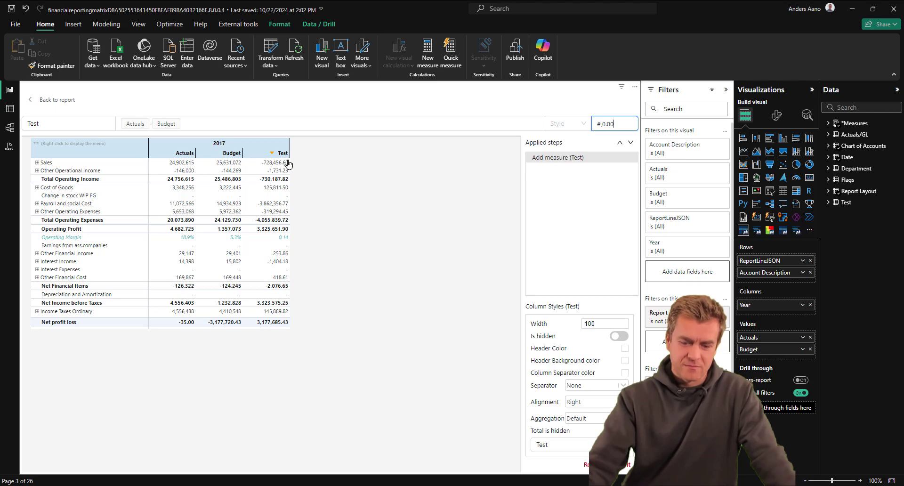
{"action": "key", "text": "Escape"}
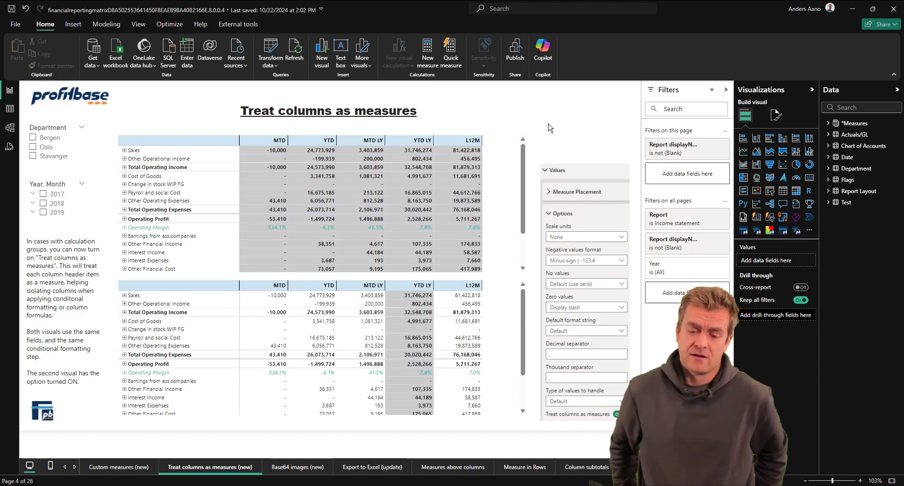
Step: Open the upper matrix on the Treat columns as measures page for editing, review its conditional formatting, and return to the report
{"action": "left_click", "coordinate": [499, 162]}
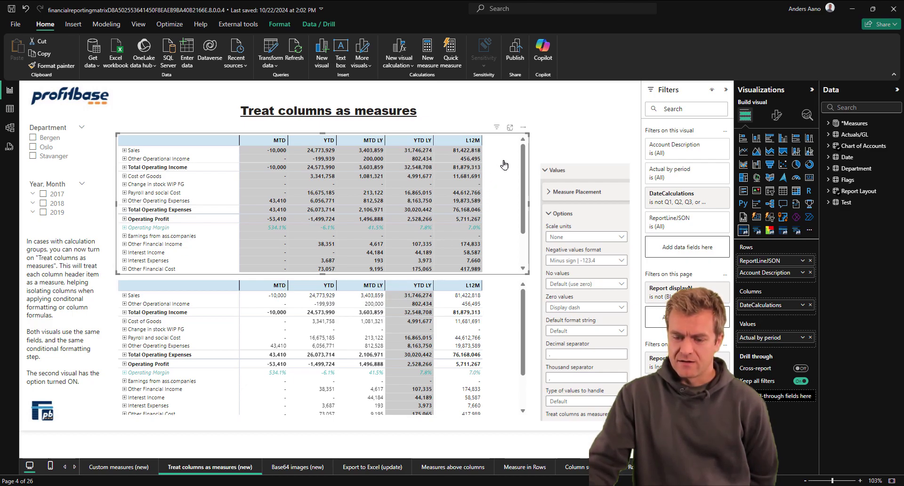
{"action": "left_click", "coordinate": [523, 127]}
{"action": "left_click", "coordinate": [544, 139]}
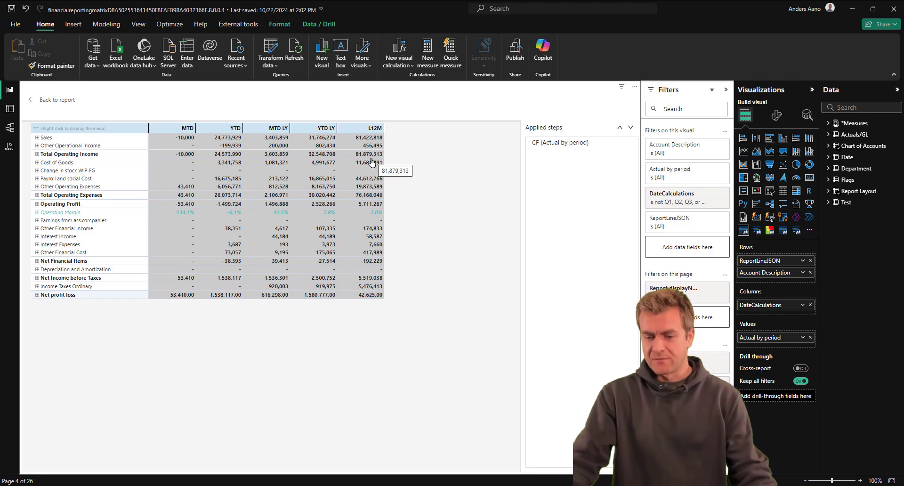
{"action": "left_click", "coordinate": [47, 105]}
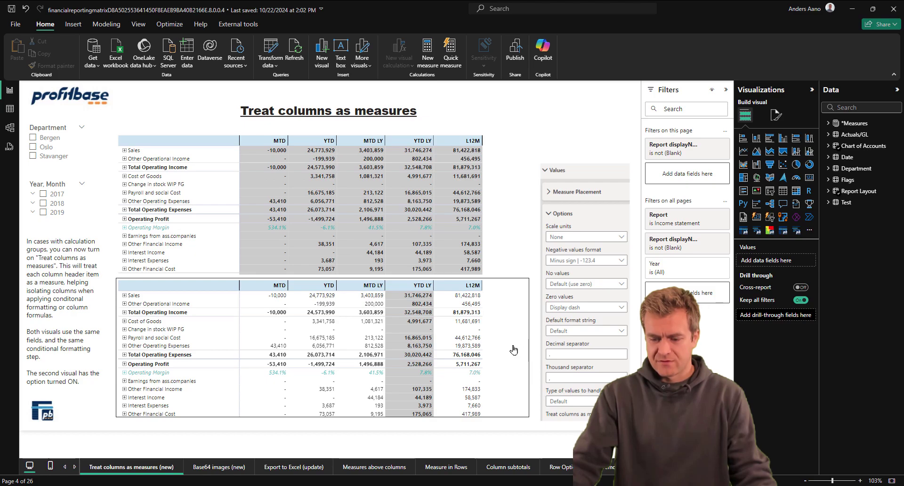
Step: Inspect the Treat columns as measures setting in the lower matrix's value formatting options, widening the pane to read it
{"action": "left_click", "coordinate": [528, 350]}
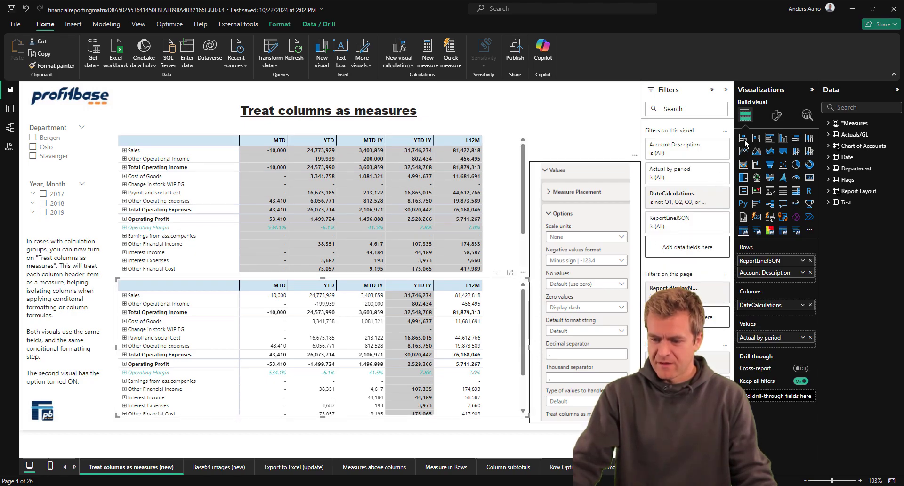
{"action": "left_click", "coordinate": [776, 116]}
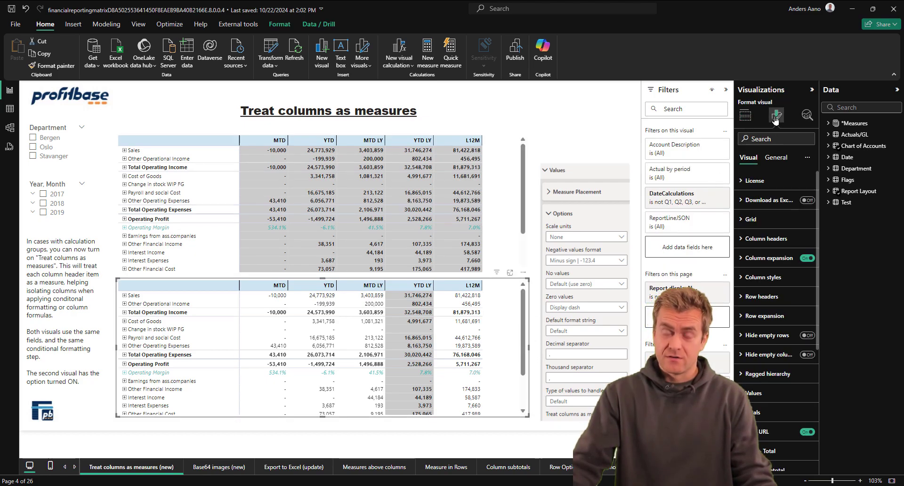
{"action": "scroll", "coordinate": [771, 282], "scroll_direction": "down", "scroll_amount": 3}
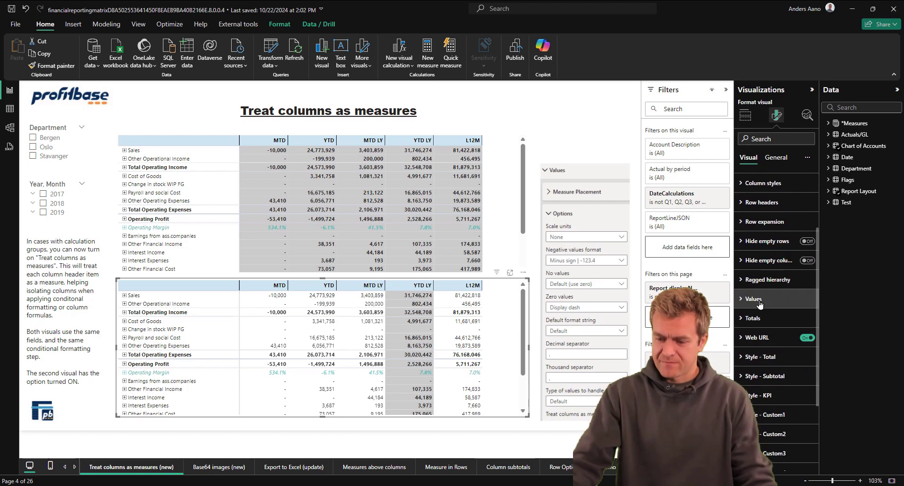
{"action": "left_click", "coordinate": [743, 300]}
{"action": "scroll", "coordinate": [774, 296], "scroll_direction": "down", "scroll_amount": 3}
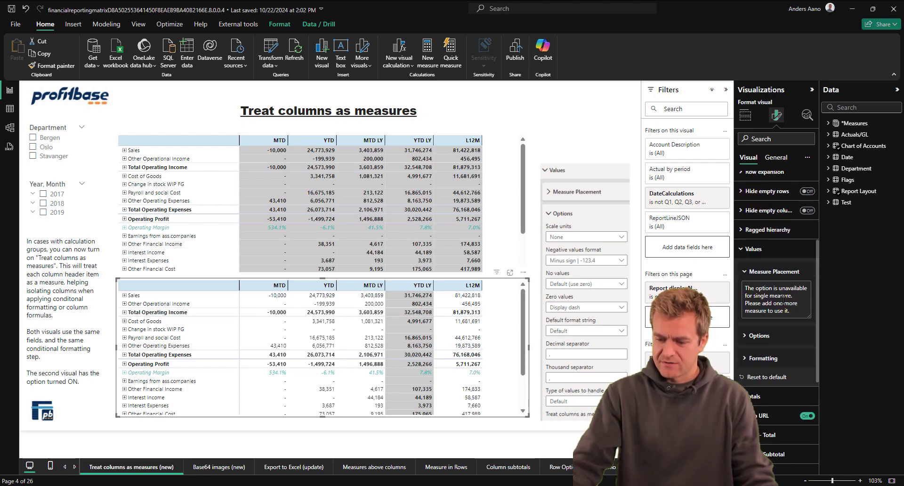
{"action": "scroll", "coordinate": [774, 302], "scroll_direction": "down", "scroll_amount": 6}
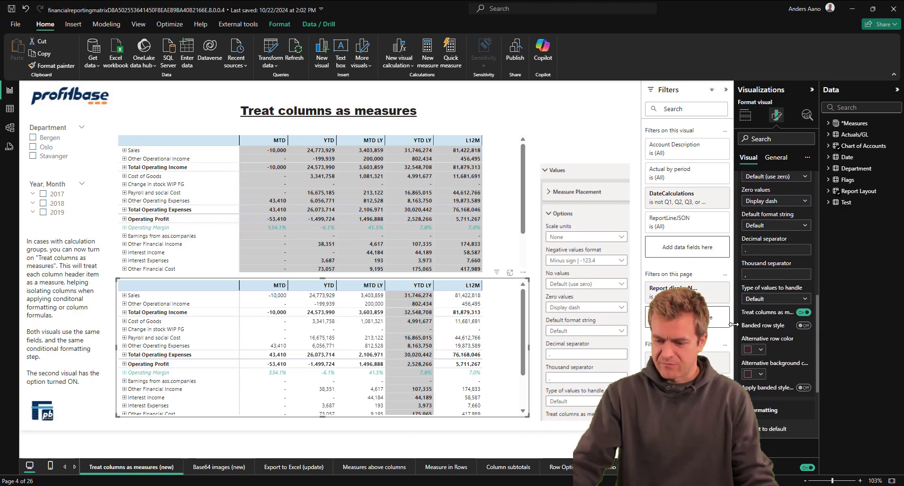
{"action": "left_click_drag", "start_coordinate": [733, 324], "coordinate": [709, 325]}
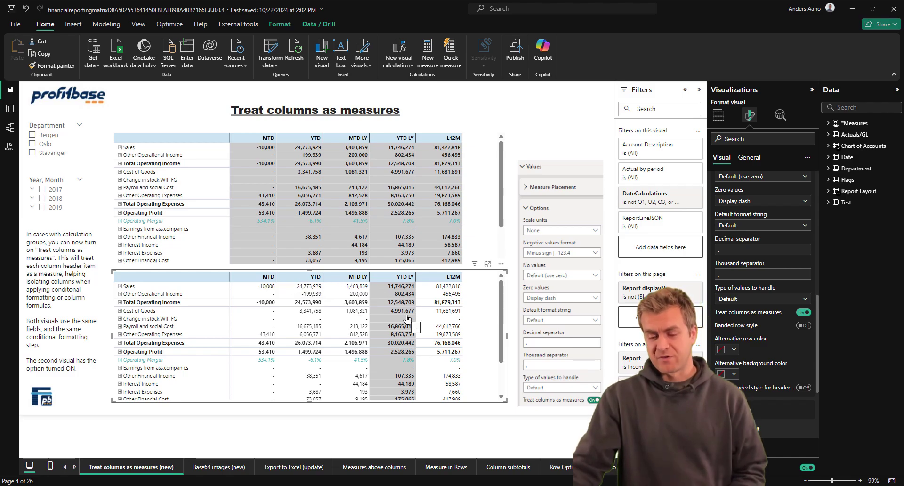
Step: Add conditional formatting to the lower matrix's MTD column with the condition unimportant and style custom1, and show the matrix's field assignments
{"action": "left_click", "coordinate": [502, 266]}
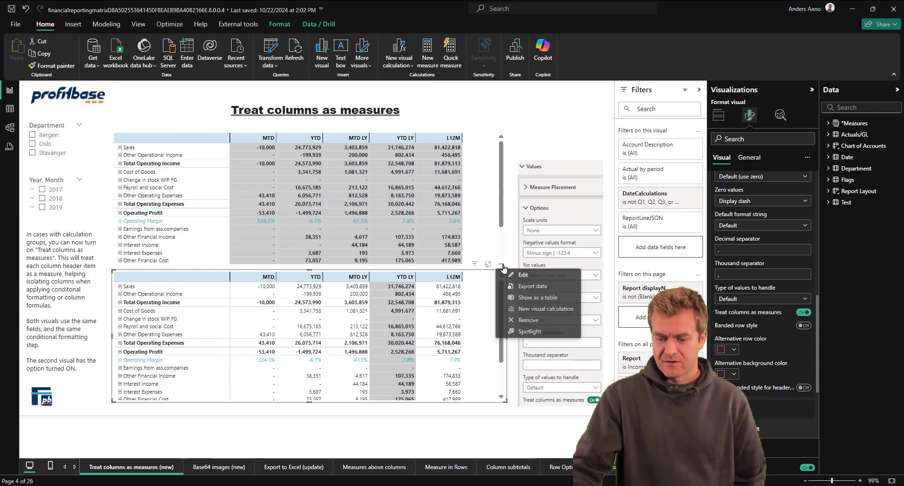
{"action": "left_click", "coordinate": [536, 278]}
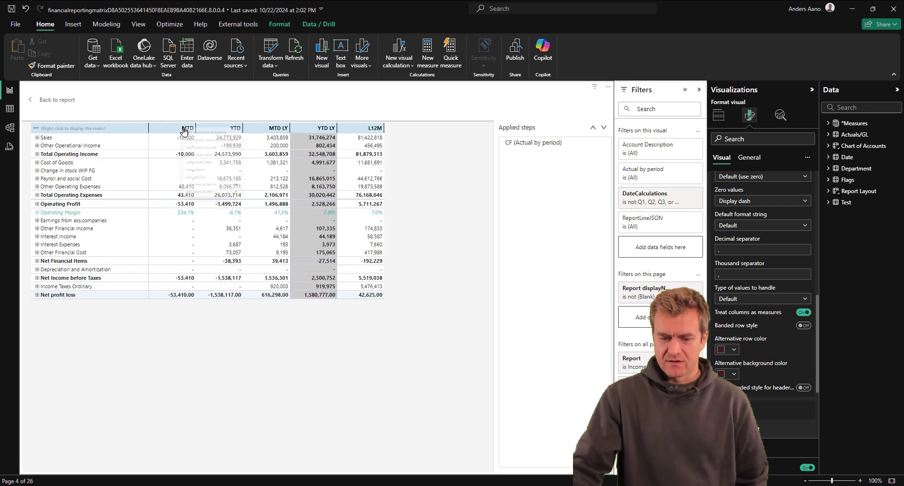
{"action": "right_click", "coordinate": [184, 131]}
{"action": "left_click", "coordinate": [223, 139]}
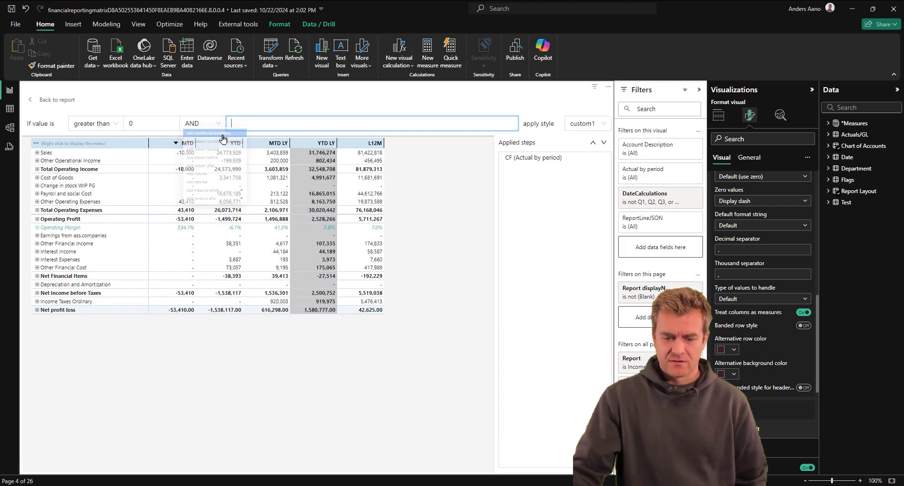
{"action": "left_click", "coordinate": [100, 123]}
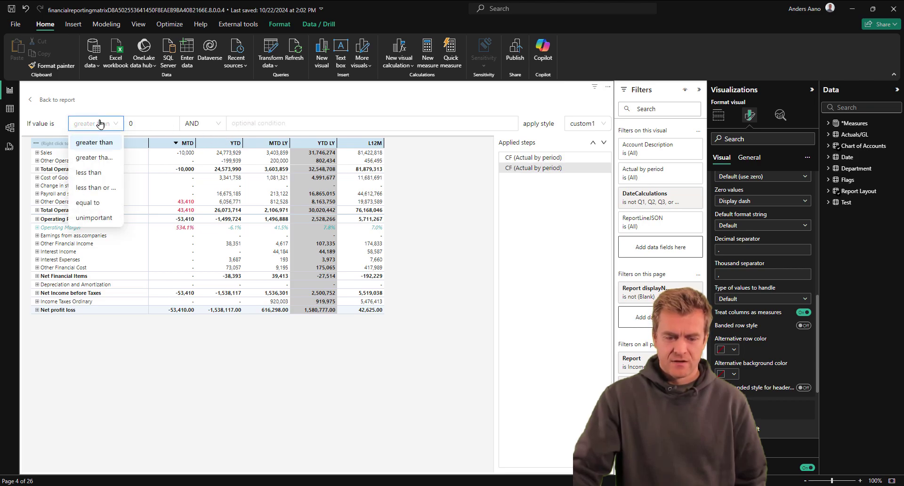
{"action": "left_click", "coordinate": [90, 219]}
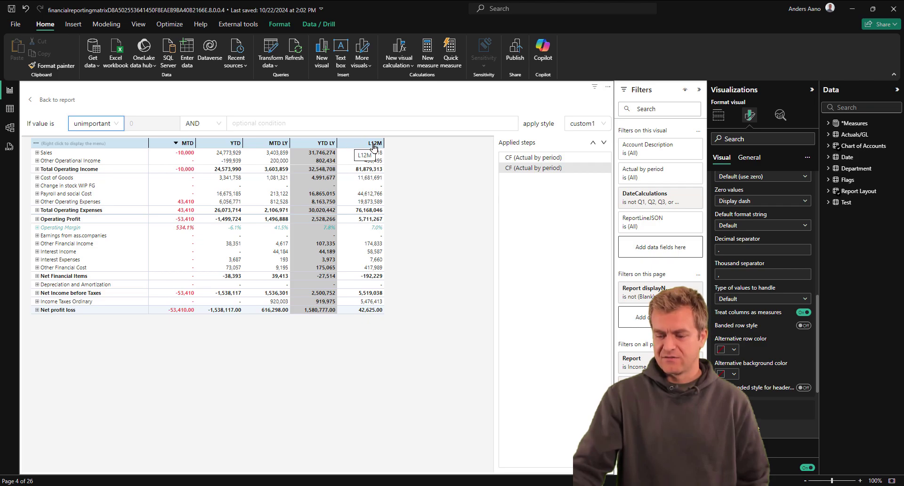
{"action": "left_click", "coordinate": [718, 115]}
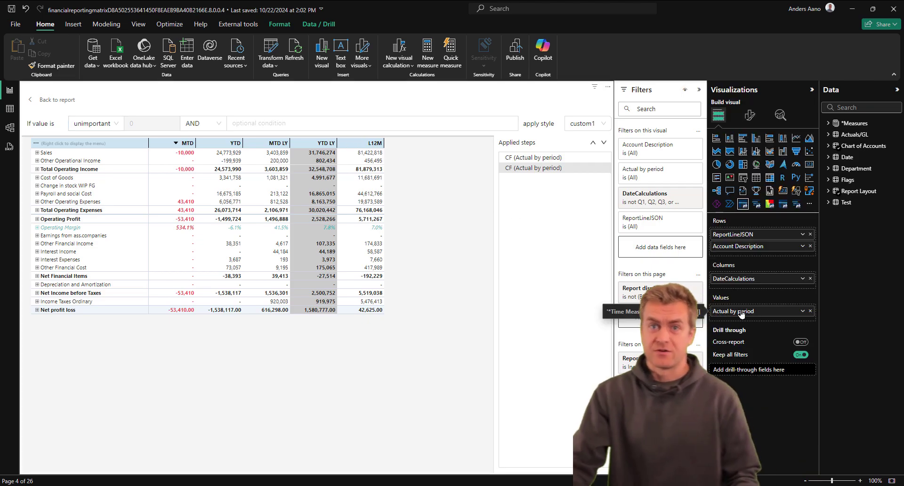
Step: Return to the report and add the Date table's Year field to the lower matrix's columns, above DateCalculations
{"action": "key", "text": "Return"}
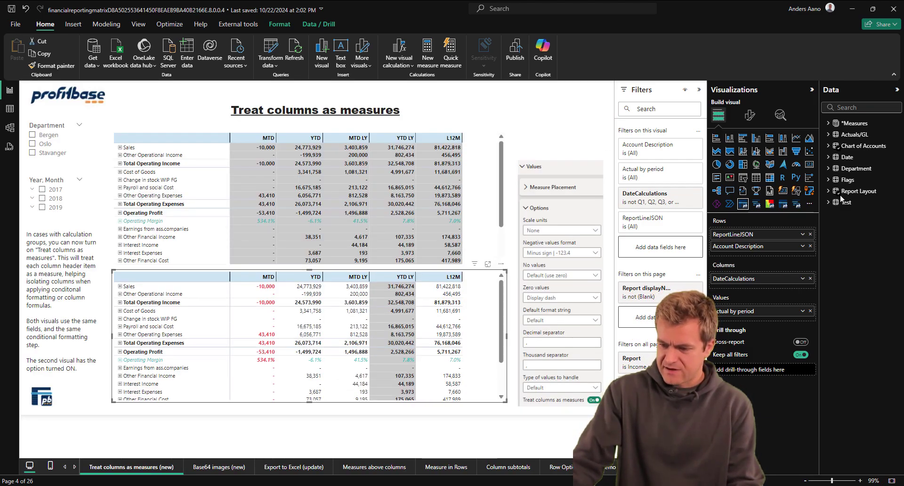
{"action": "left_click", "coordinate": [827, 158]}
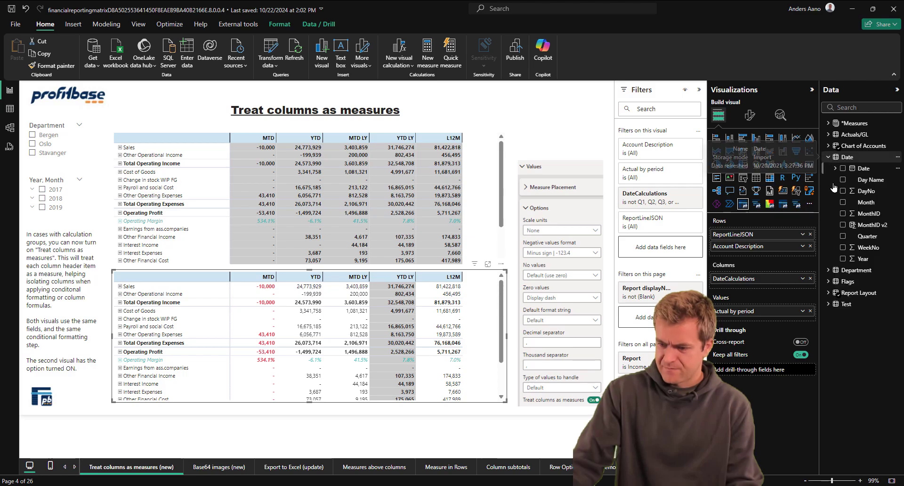
{"action": "left_click", "coordinate": [876, 260]}
{"action": "left_click_drag", "start_coordinate": [877, 264], "coordinate": [764, 280]}
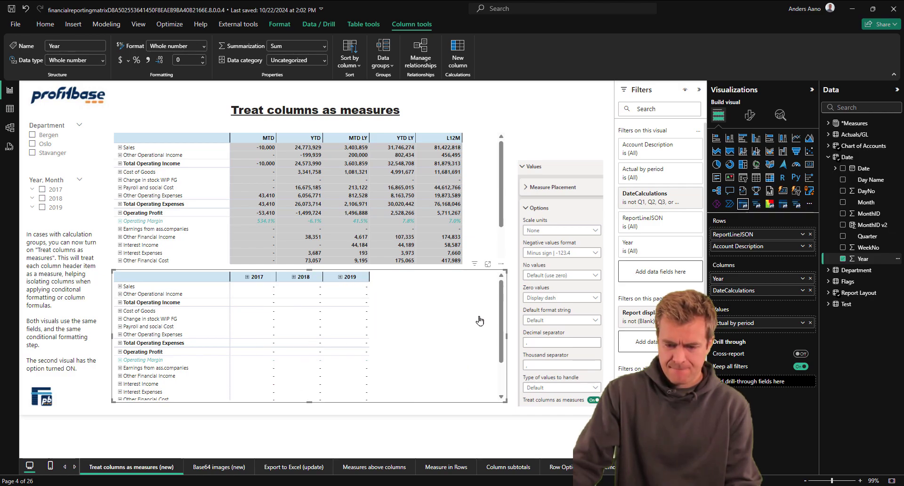
Step: Expand 2017, 2018 and 2019 in the lower matrix and review the conditional formatting of each year's columns
{"action": "left_click", "coordinate": [247, 278]}
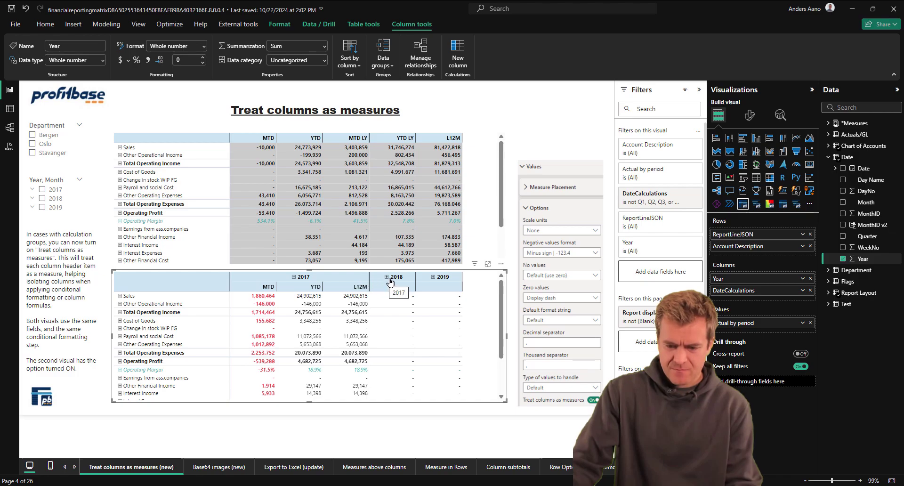
{"action": "left_click", "coordinate": [386, 277]}
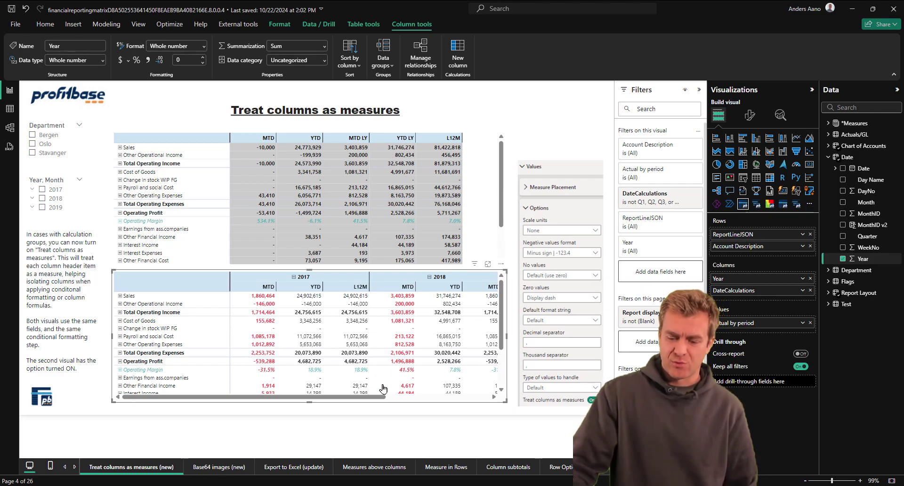
{"action": "left_click_drag", "start_coordinate": [382, 397], "coordinate": [501, 399]}
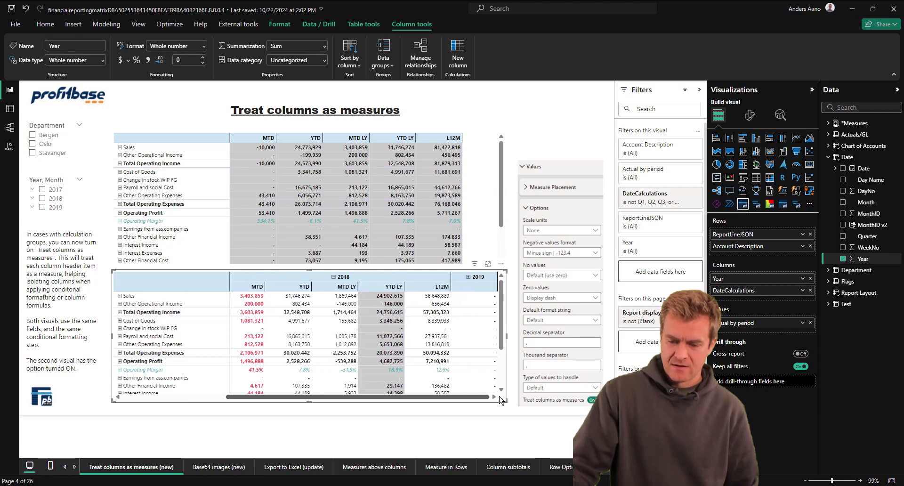
{"action": "left_click", "coordinate": [468, 277]}
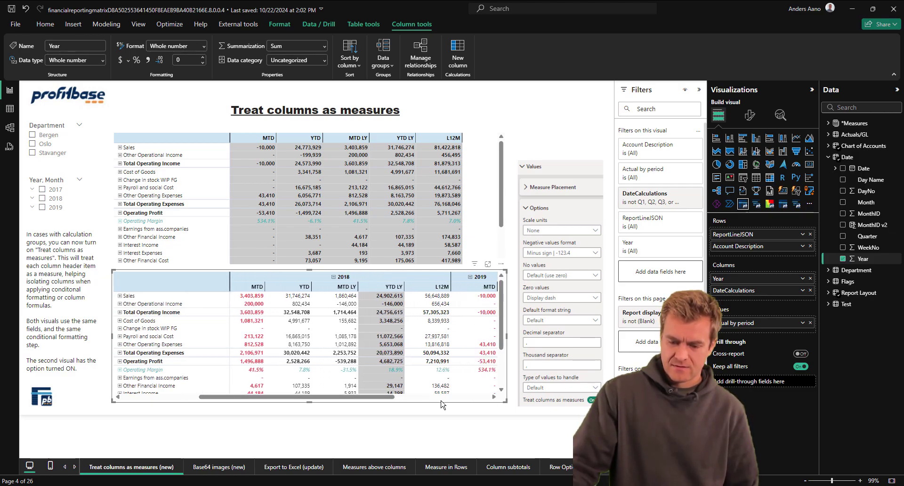
{"action": "left_click", "coordinate": [459, 397]}
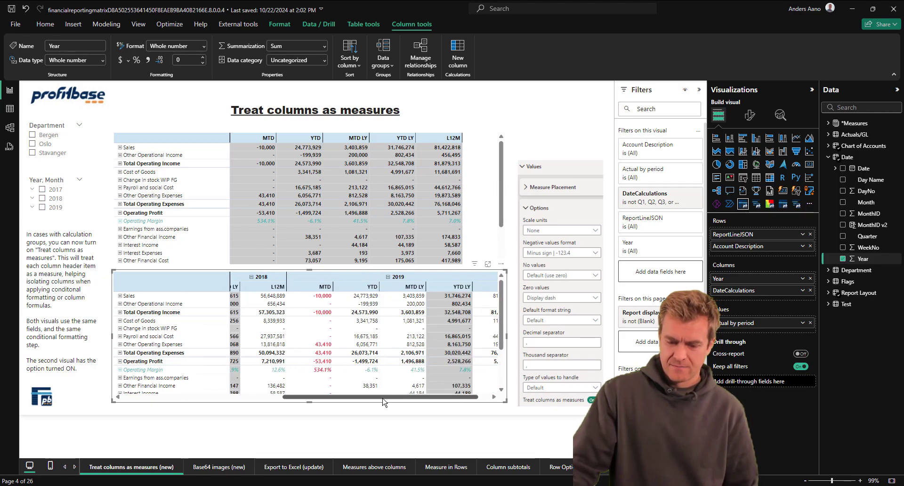
{"action": "left_click_drag", "start_coordinate": [375, 398], "coordinate": [279, 399]}
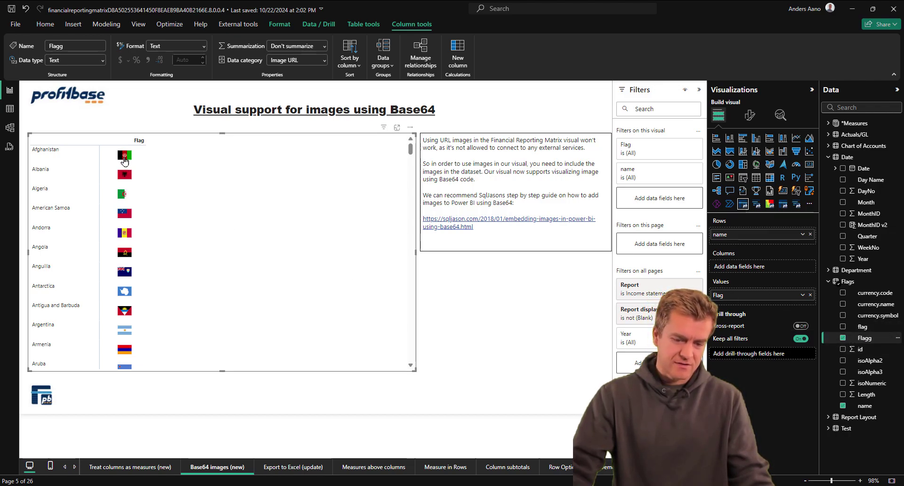
Step: Look through the country flags in the matrix on the Base64 images page
{"action": "scroll", "coordinate": [113, 264], "scroll_direction": "down", "scroll_amount": 5}
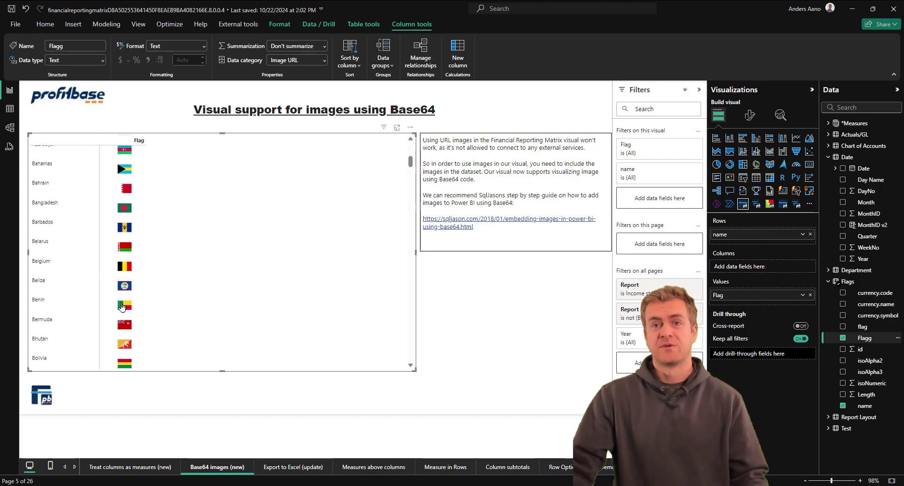
{"action": "scroll", "coordinate": [123, 306], "scroll_direction": "up", "scroll_amount": 2}
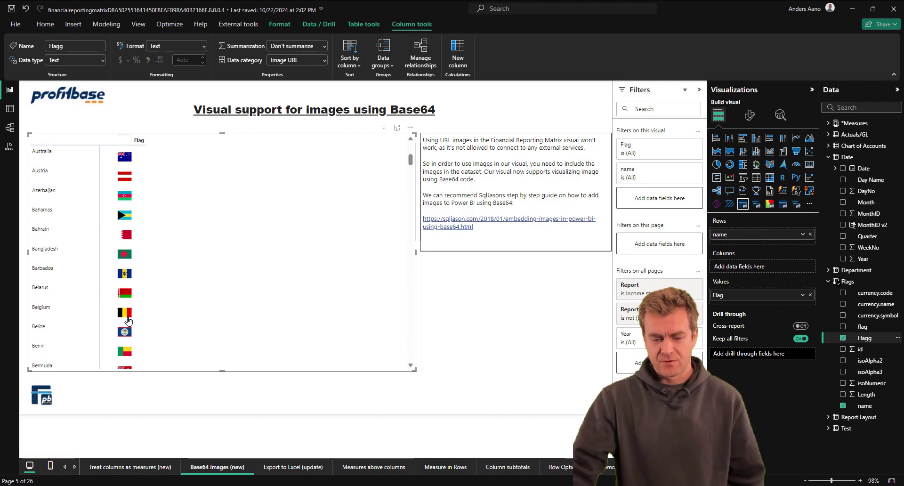
{"action": "mouse_move", "coordinate": [127, 319]}
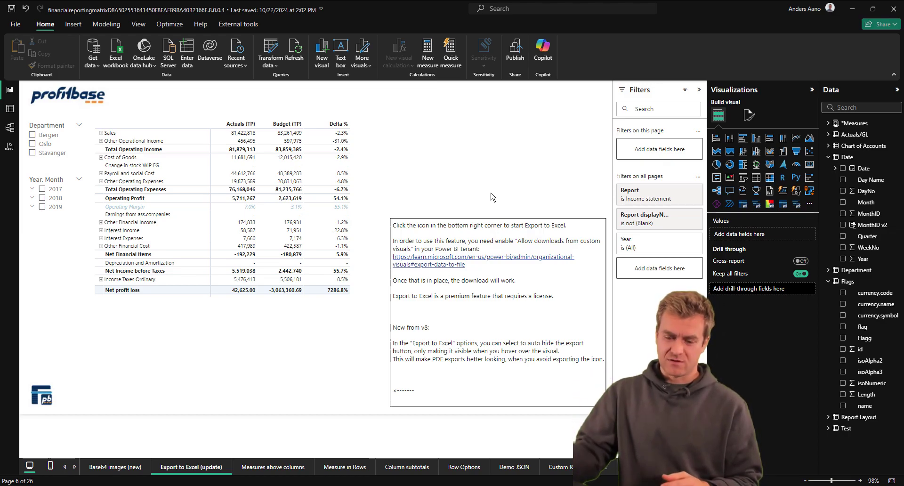
Step: Inspect the matrix's Download as Excel file settings on the Export to Excel page, including Automatic hide icon
{"action": "mouse_move", "coordinate": [312, 388]}
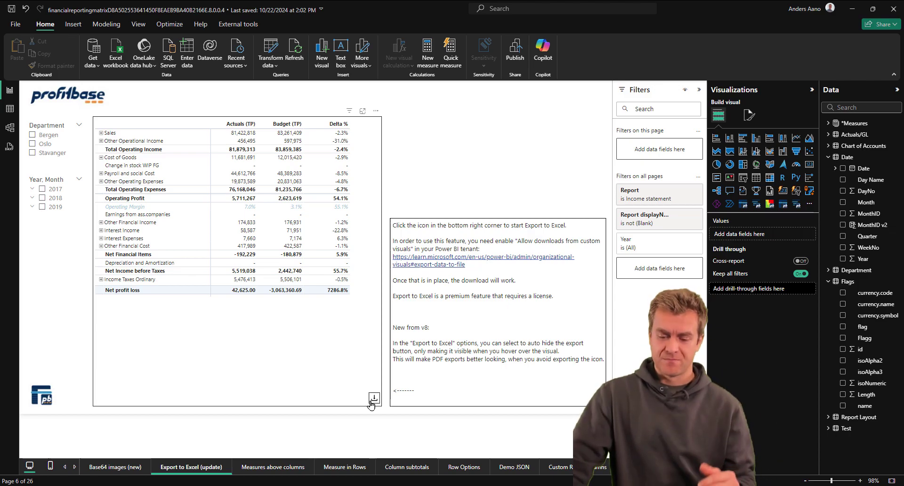
{"action": "left_click", "coordinate": [319, 384]}
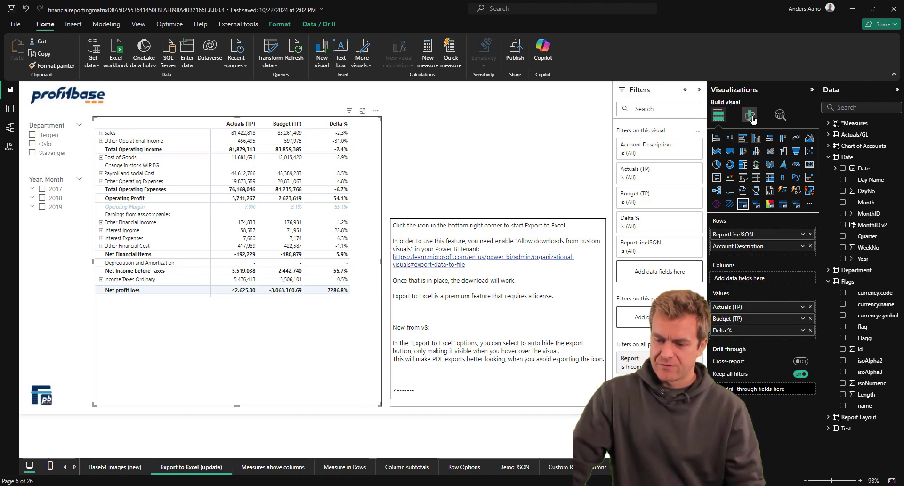
{"action": "left_click", "coordinate": [750, 116]}
{"action": "left_click", "coordinate": [753, 199]}
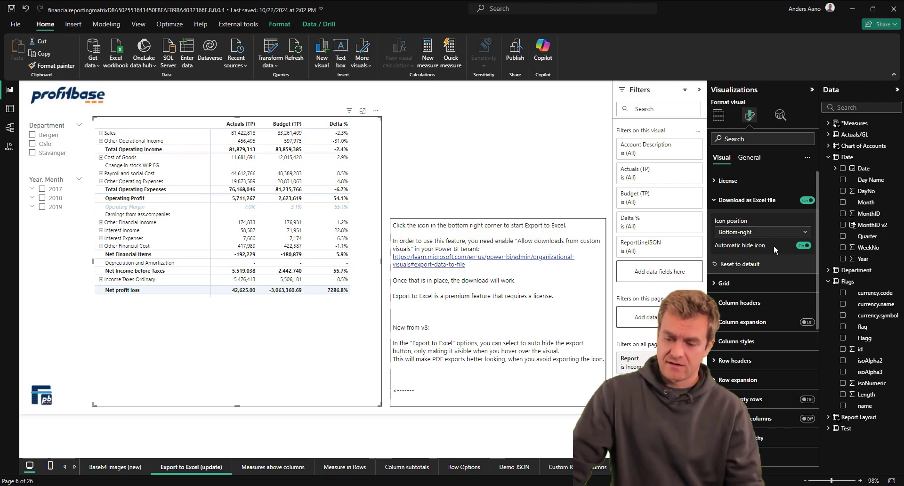
{"action": "left_click", "coordinate": [803, 245]}
{"action": "left_click", "coordinate": [507, 193]}
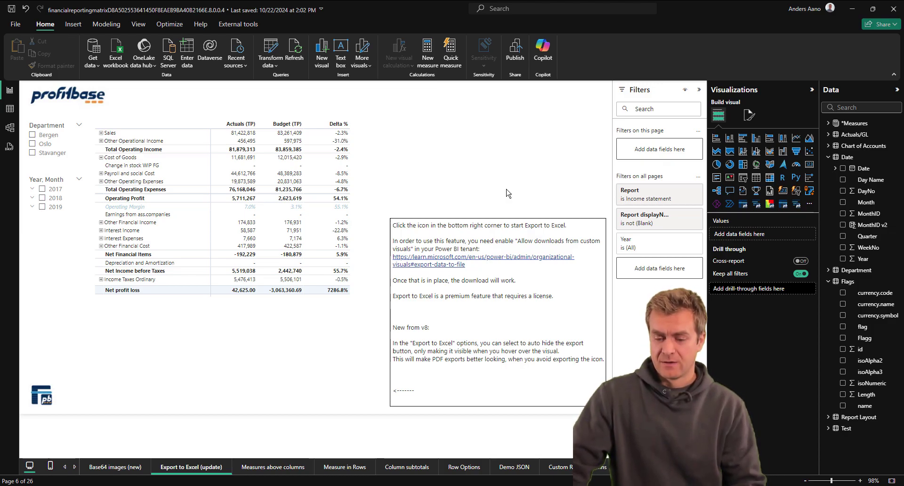
Step: Start the matrix's Excel export, cancel the download and deselect the matrix
{"action": "mouse_move", "coordinate": [372, 300]}
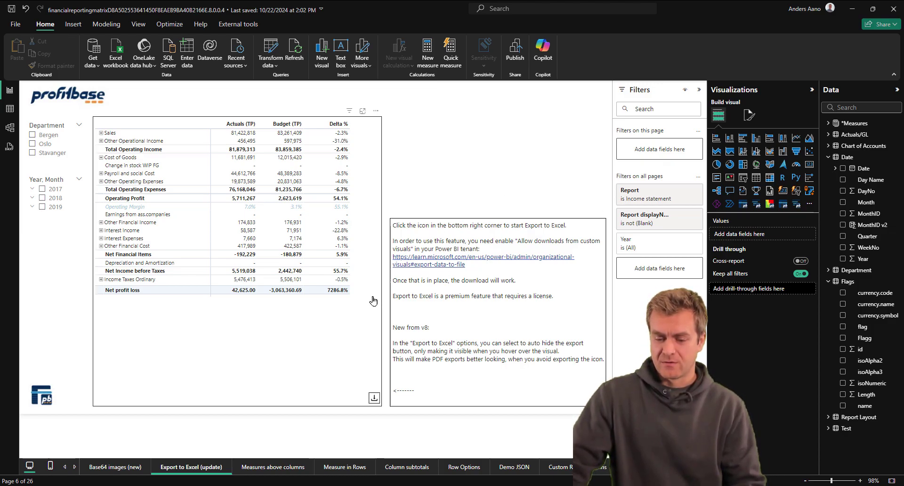
{"action": "left_click", "coordinate": [374, 399]}
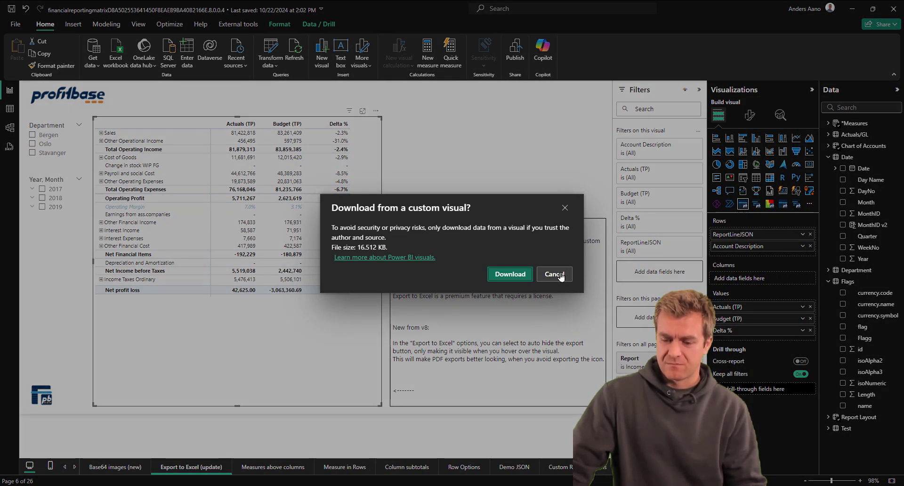
{"action": "left_click", "coordinate": [560, 276]}
{"action": "left_click", "coordinate": [473, 187]}
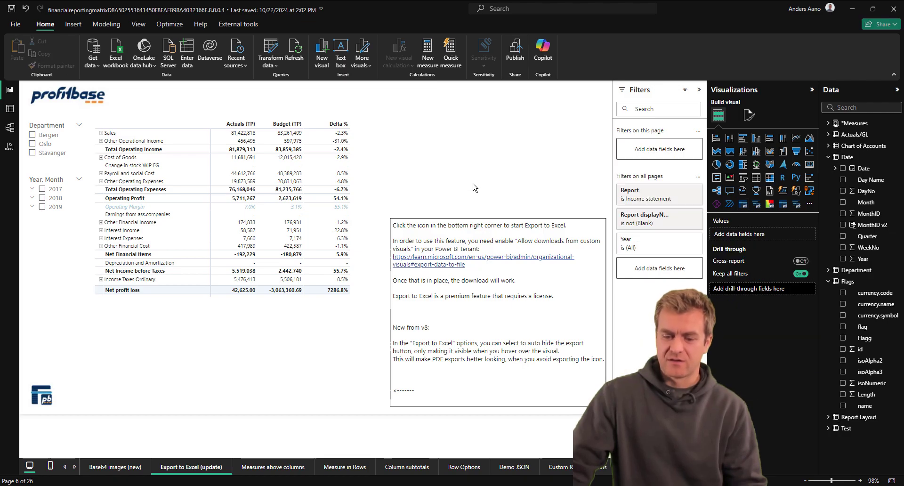